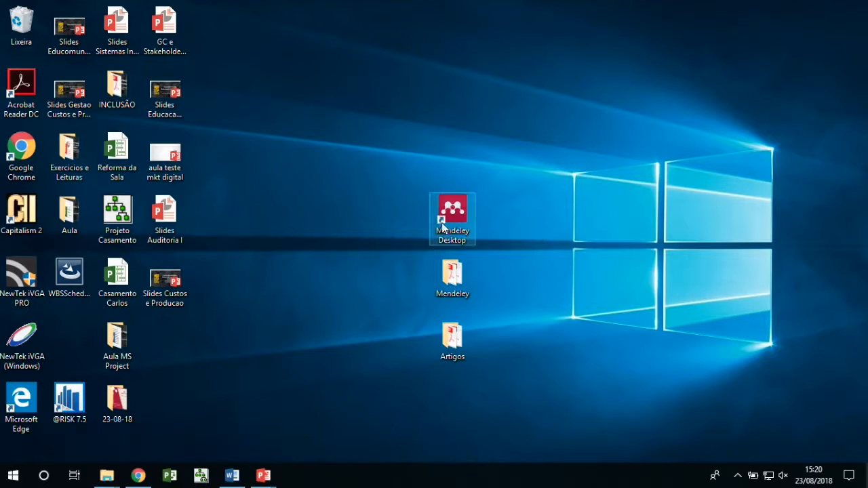
# Launch Mendeley Desktop from its desktop shortcut
pyautogui.doubleClick(452, 220)
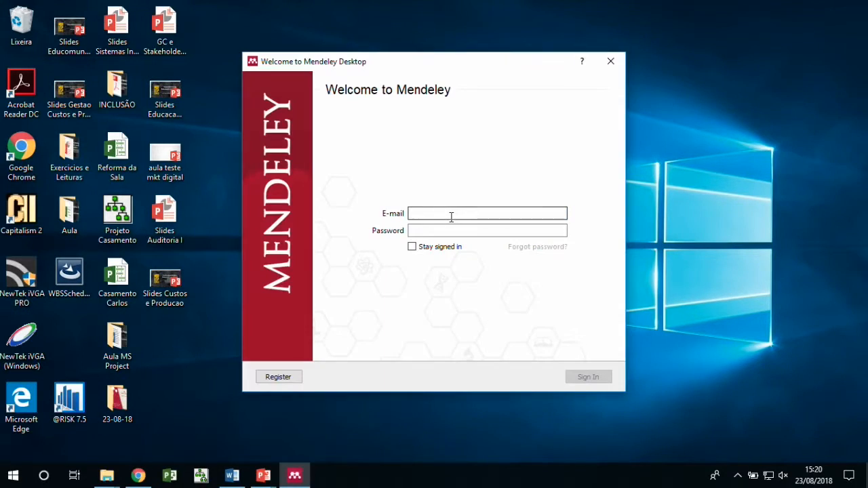
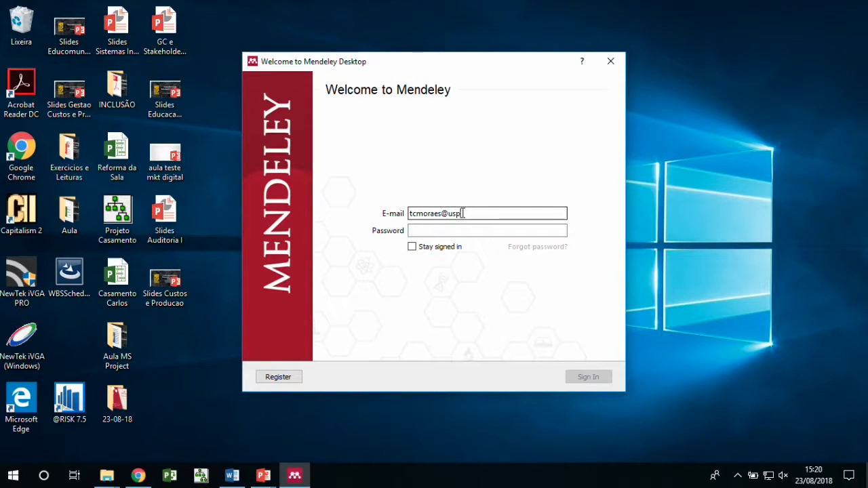
# Sign in to Mendeley with the account e-mail and password
pyautogui.click(489, 231)
pyautogui.write('****')
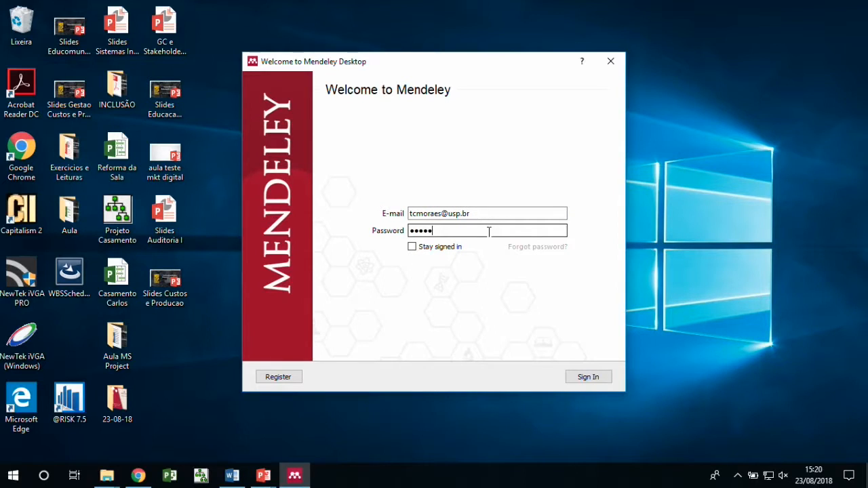
pyautogui.click(580, 378)
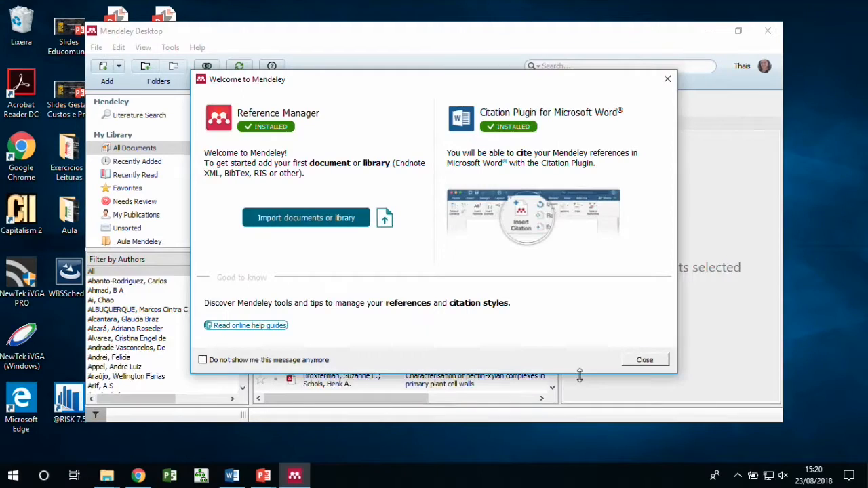
# Close the Welcome message and getting-started guide, then maximize the library window
pyautogui.click(667, 78)
pyautogui.click(384, 94)
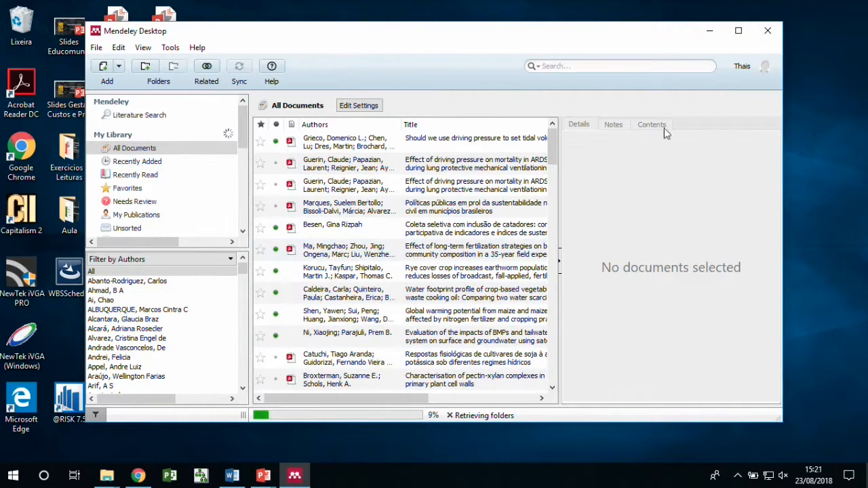
pyautogui.click(739, 31)
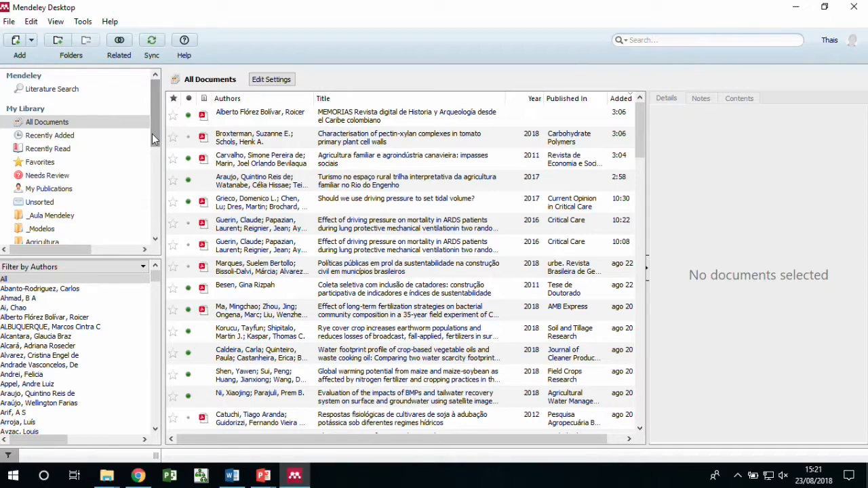
# Show the Needs Review collection under My Library
pyautogui.moveTo(152, 135); pyautogui.dragTo(144, 145)
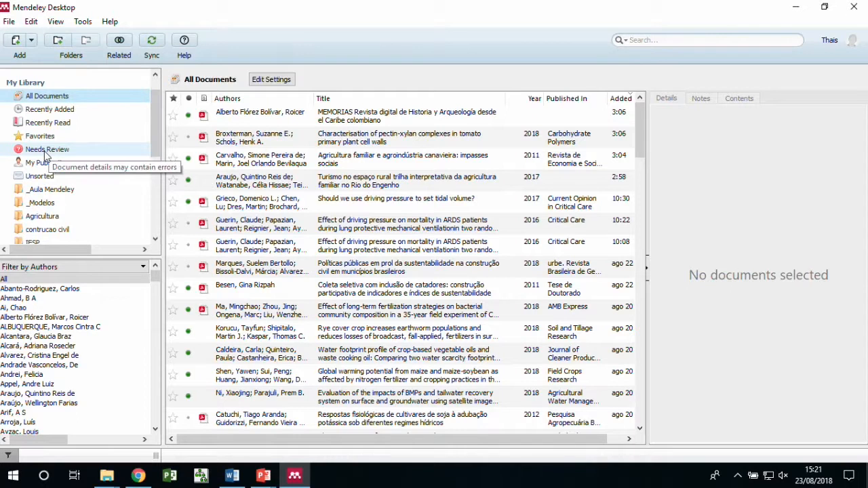
pyautogui.click(46, 150)
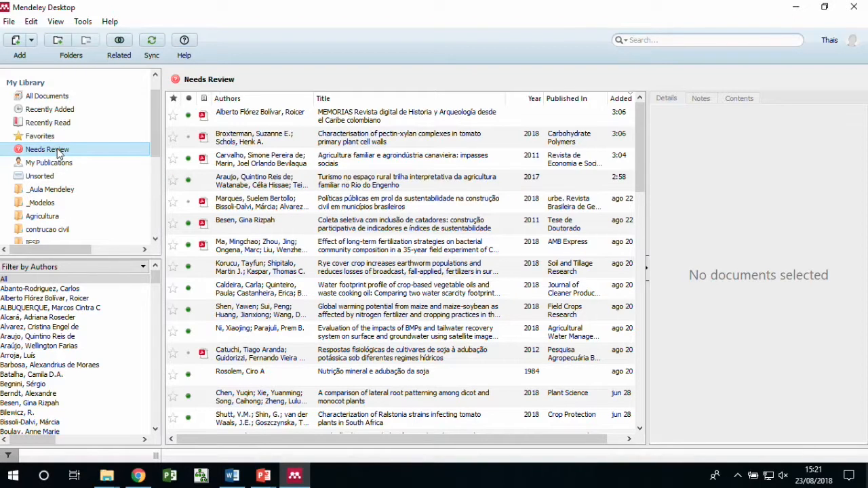
# Fetch the pectin-xylan paper's volume 197 and pages 269-276, and confirm its details
pyautogui.click(267, 141)
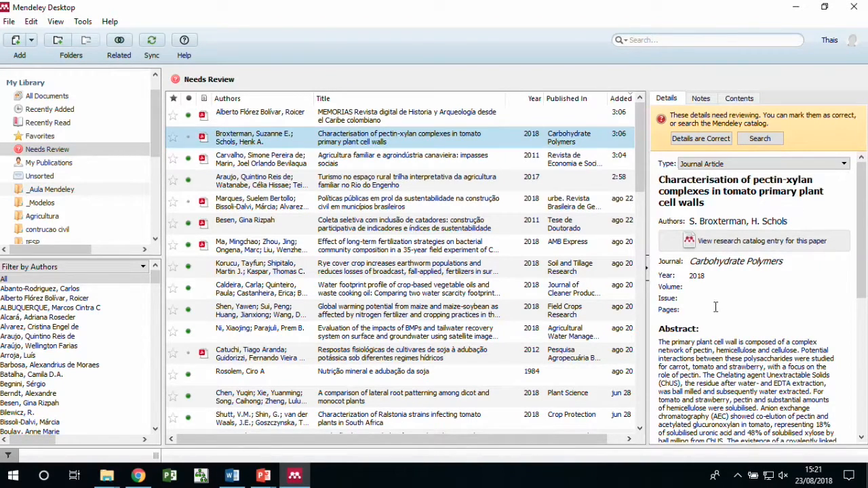
pyautogui.scroll(-2, 716, 307)
pyautogui.scroll(2, 715, 307)
pyautogui.click(761, 139)
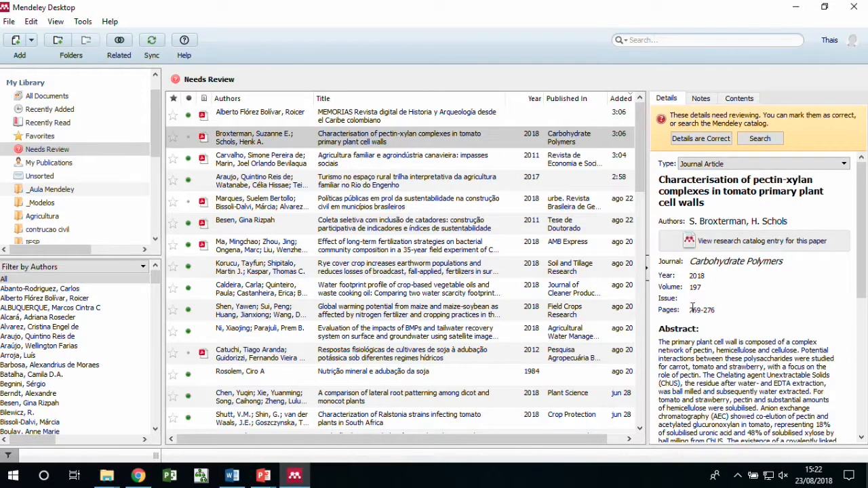
pyautogui.moveTo(687, 309); pyautogui.dragTo(713, 305)
pyautogui.click(201, 139)
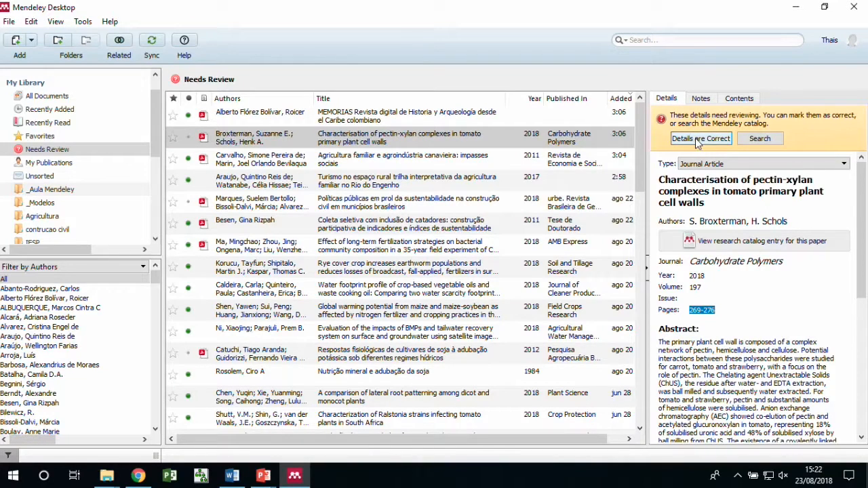
pyautogui.click(699, 139)
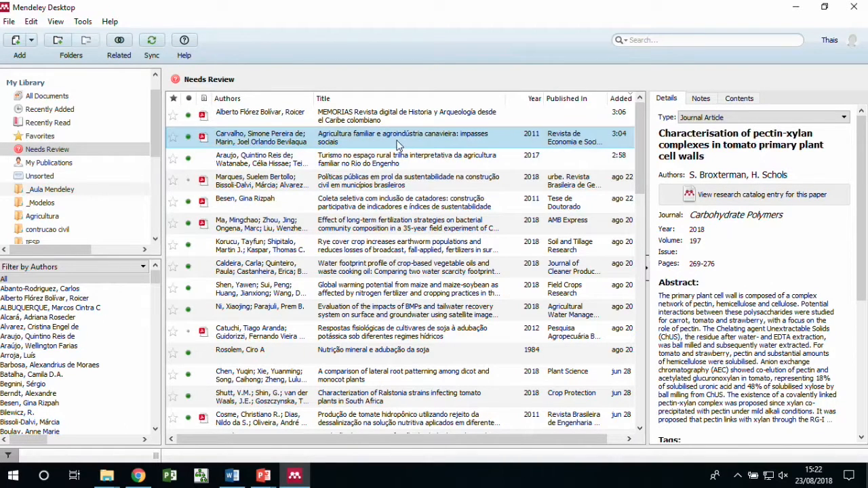
pyautogui.click(302, 186)
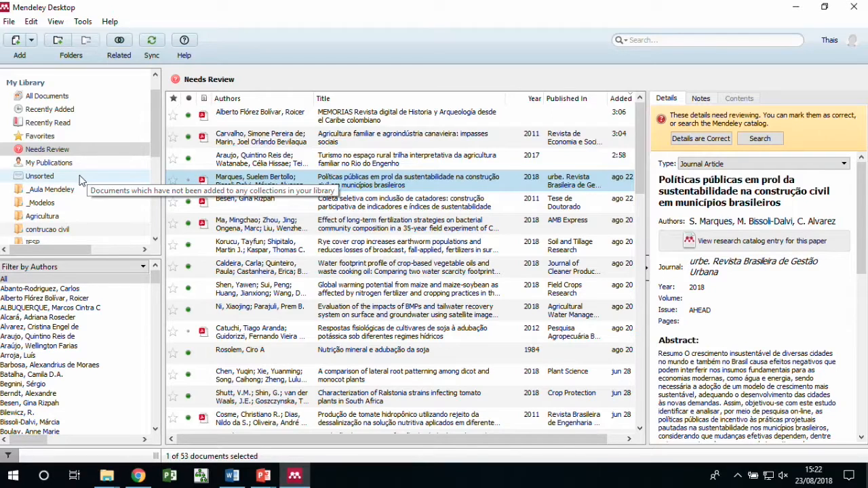
pyautogui.click(45, 179)
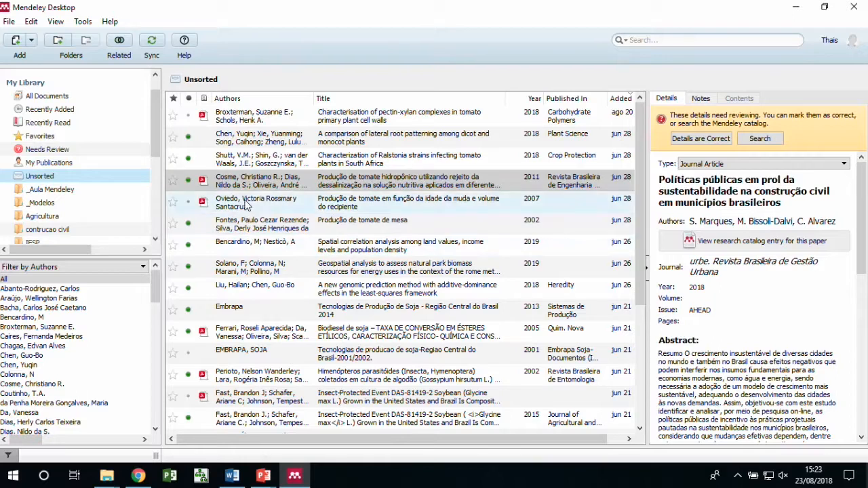
# File the hydroponic tomato paper into a folder and the seedling-age paper into contrucao civil
pyautogui.click(265, 187)
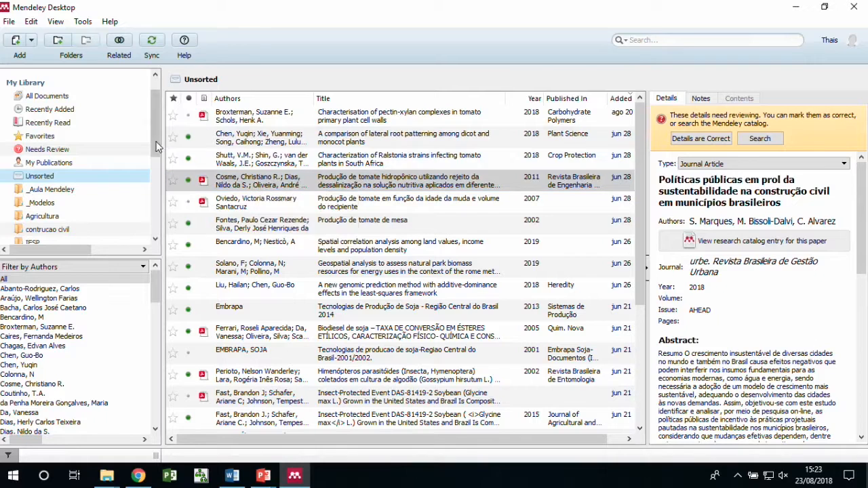
pyautogui.moveTo(156, 149); pyautogui.dragTo(153, 168)
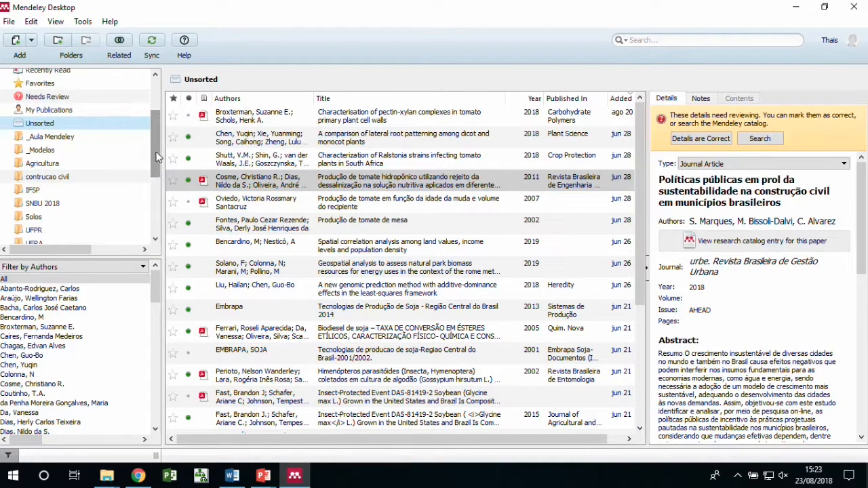
pyautogui.click(296, 177)
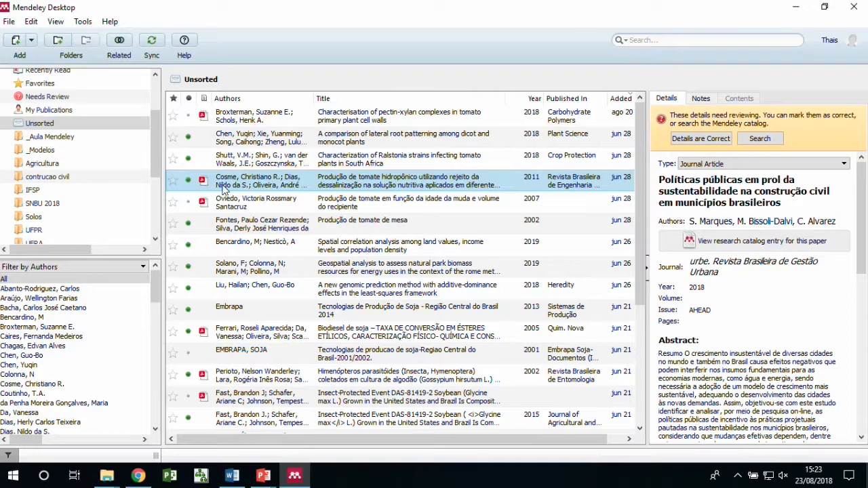
pyautogui.moveTo(240, 183); pyautogui.dragTo(81, 163)
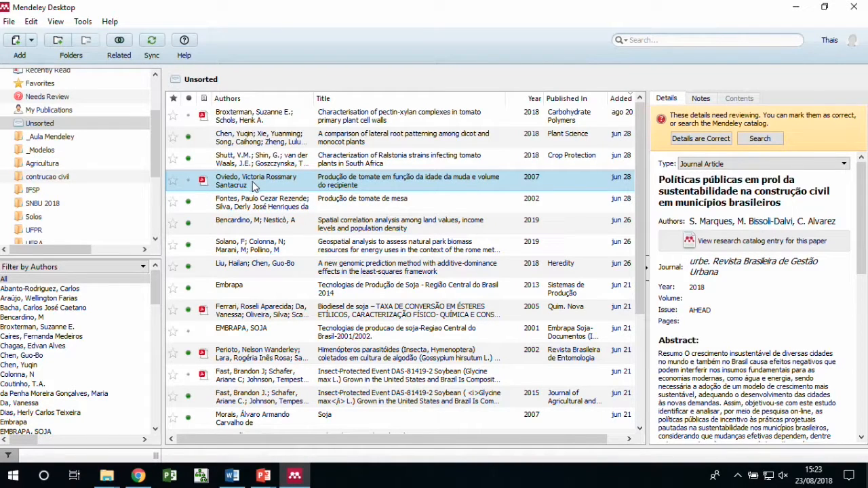
pyautogui.moveTo(254, 183); pyautogui.dragTo(88, 179)
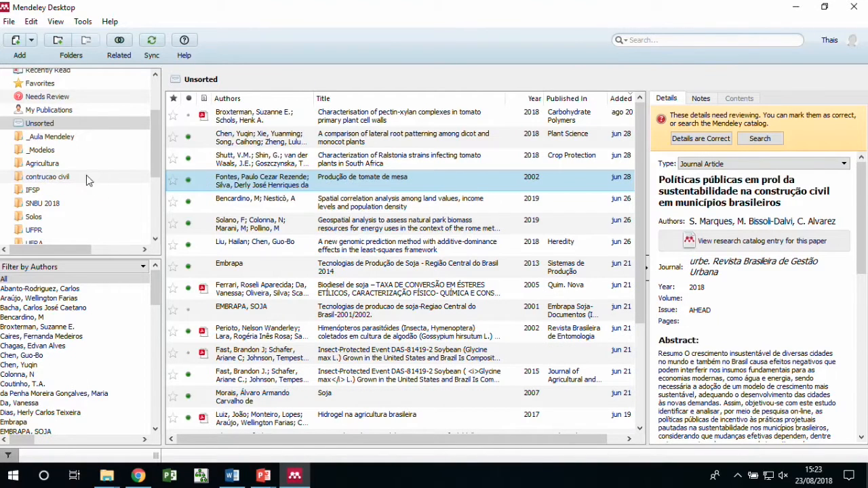
pyautogui.scroll(2, 122, 210)
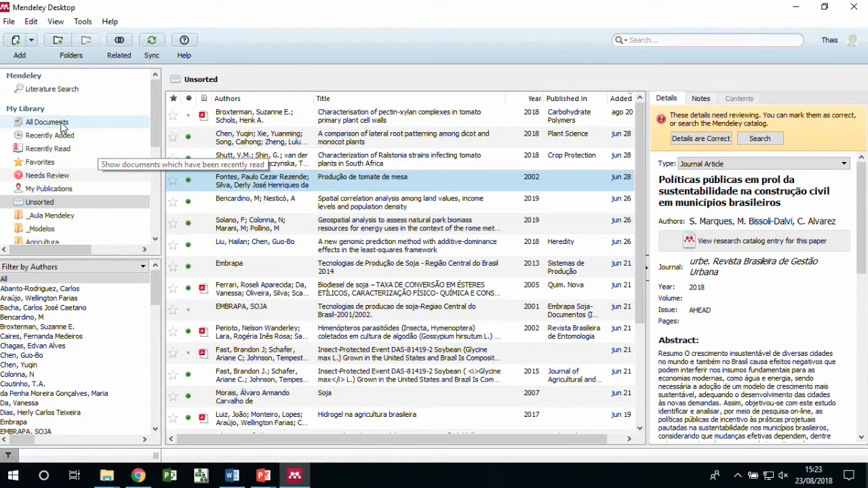
# Go from All Documents to the _Aula Mendeley folder with its 4 documents
pyautogui.click(62, 124)
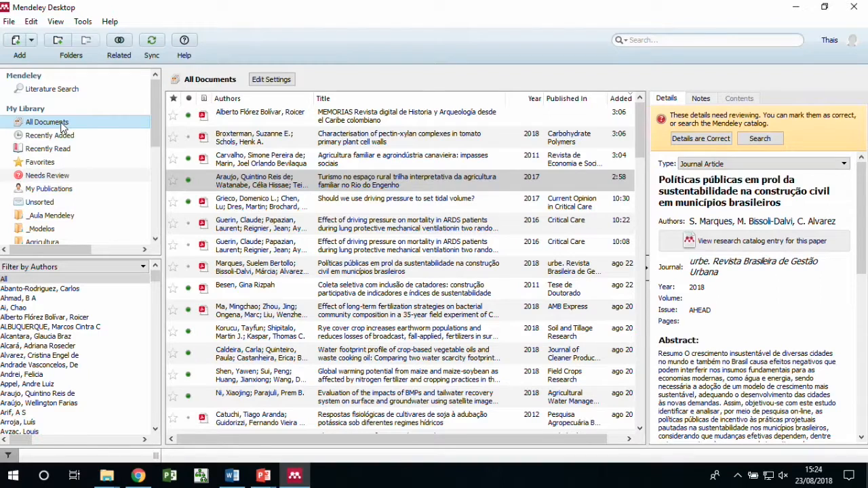
pyautogui.scroll(-2, 71, 203)
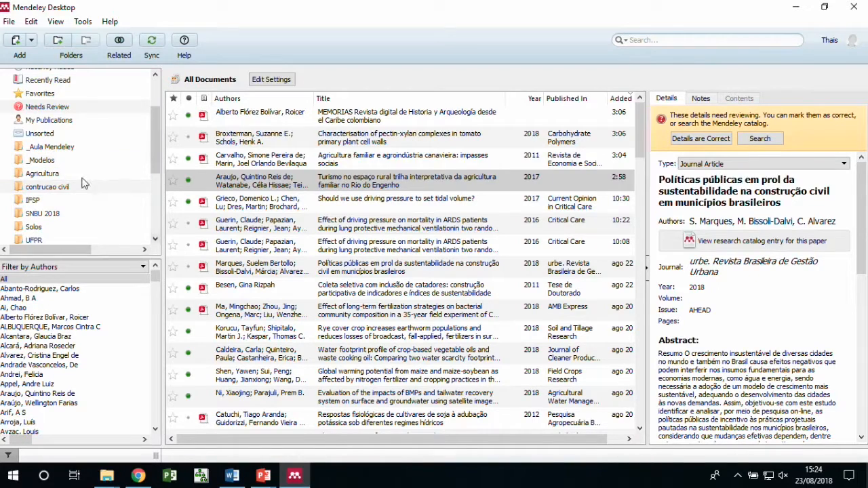
pyautogui.click(68, 146)
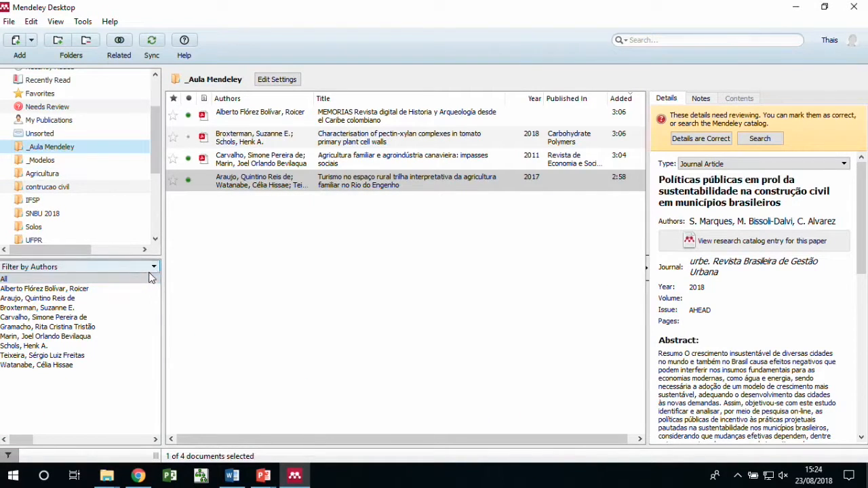
# Change the _Aula Mendeley sidebar filter from Authors to Author Keywords
pyautogui.click(153, 269)
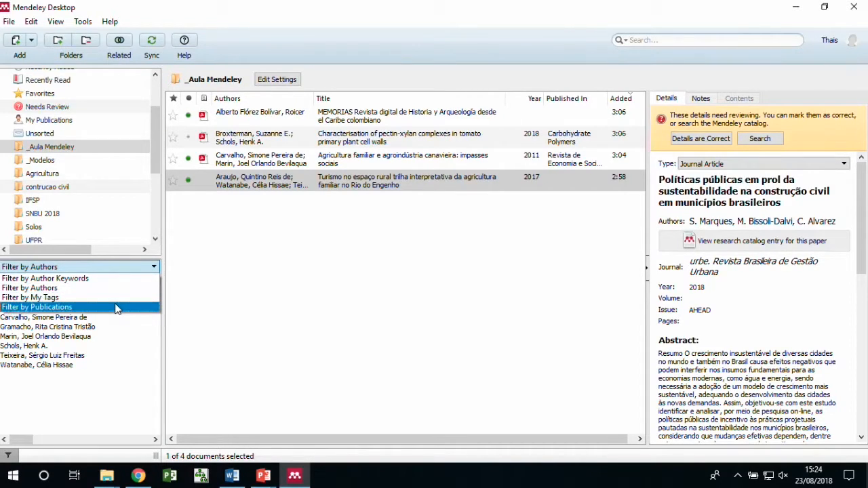
pyautogui.click(115, 308)
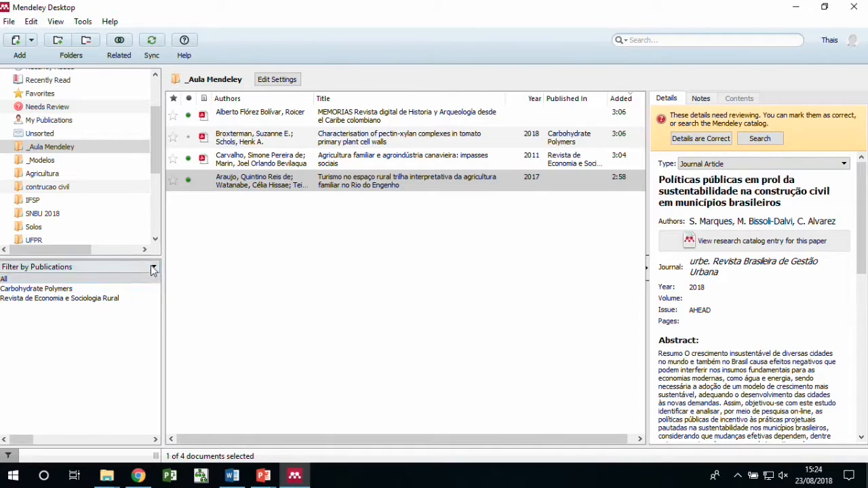
pyautogui.click(146, 267)
pyautogui.click(140, 278)
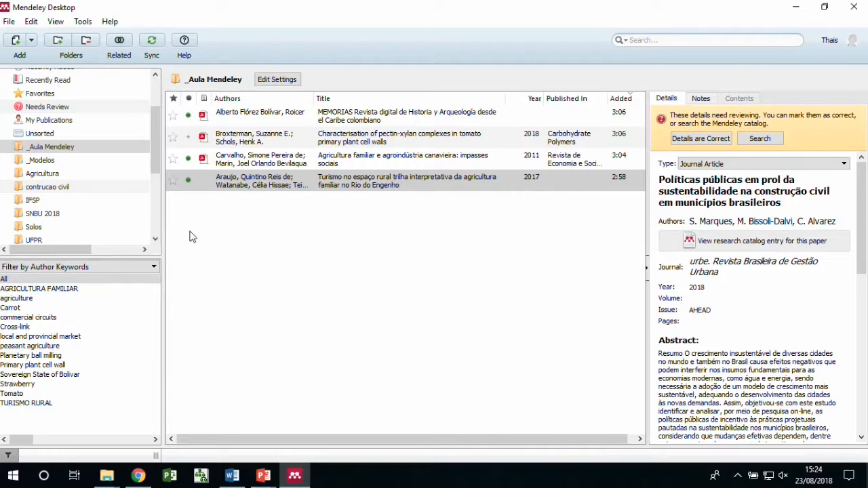
pyautogui.scroll(3, 155, 142)
pyautogui.click(56, 215)
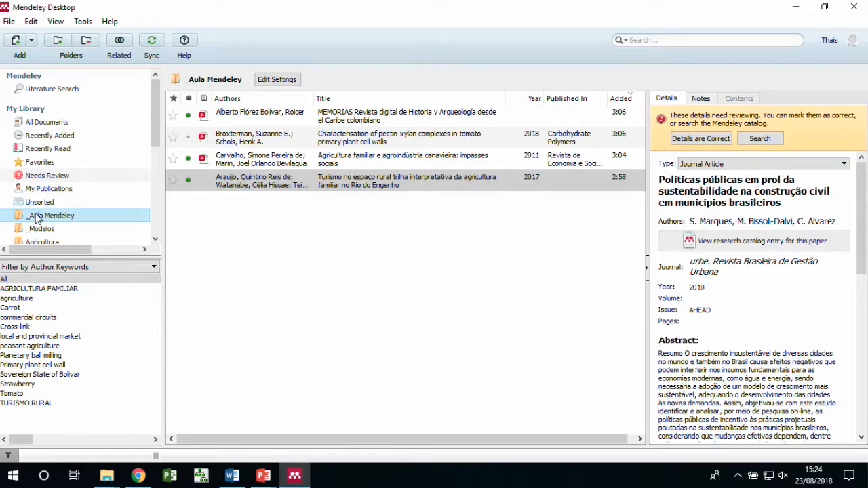
pyautogui.click(39, 217)
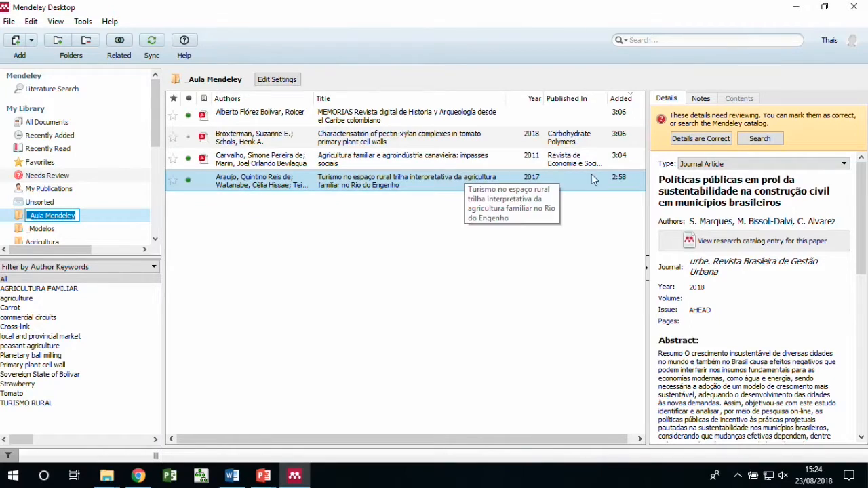
pyautogui.click(759, 139)
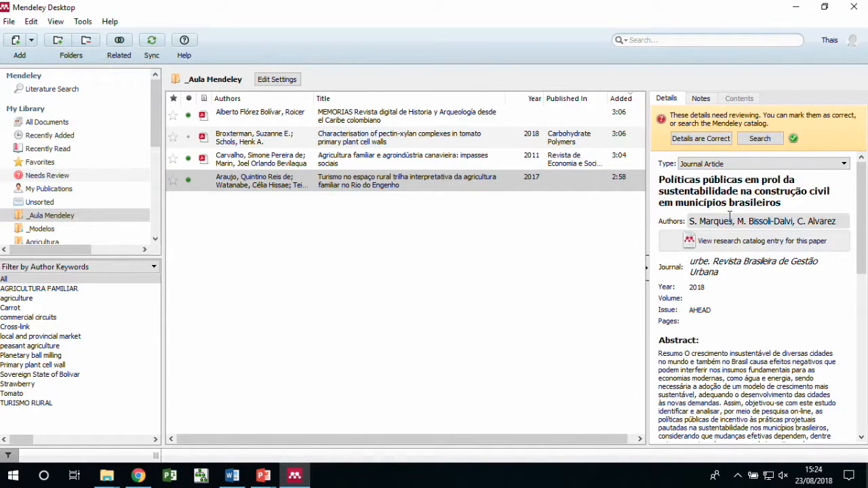
pyautogui.click(708, 139)
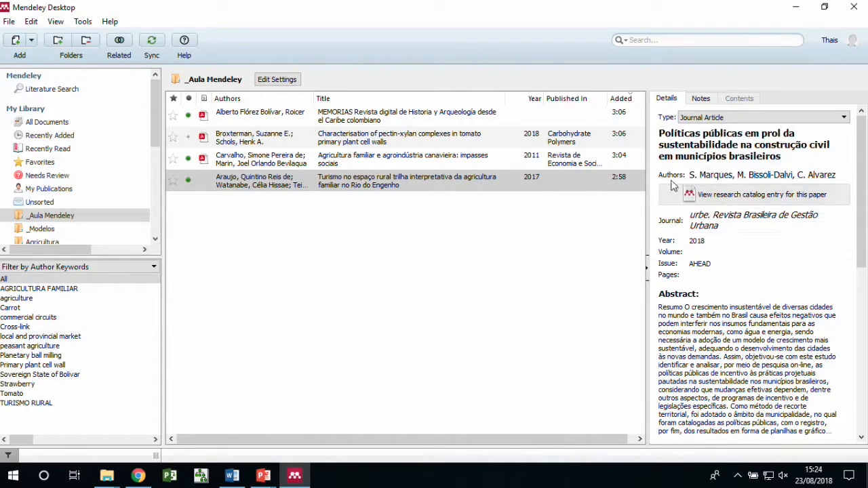
pyautogui.click(687, 142)
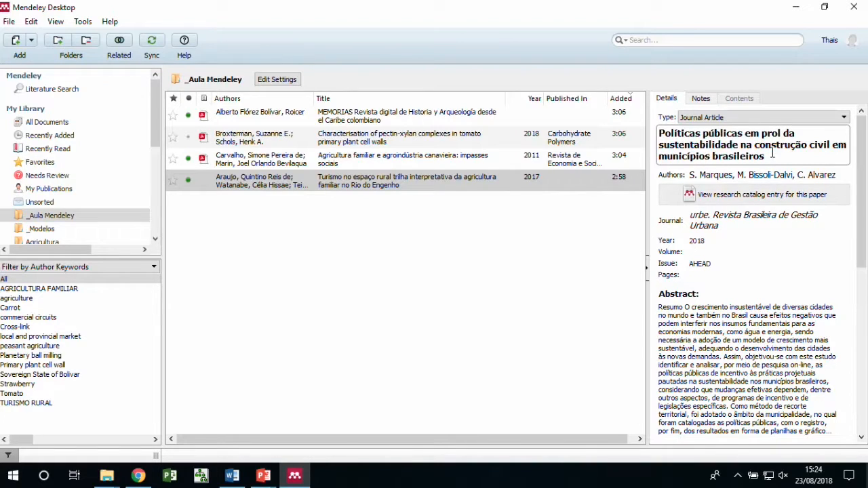
pyautogui.moveTo(767, 156); pyautogui.dragTo(710, 157)
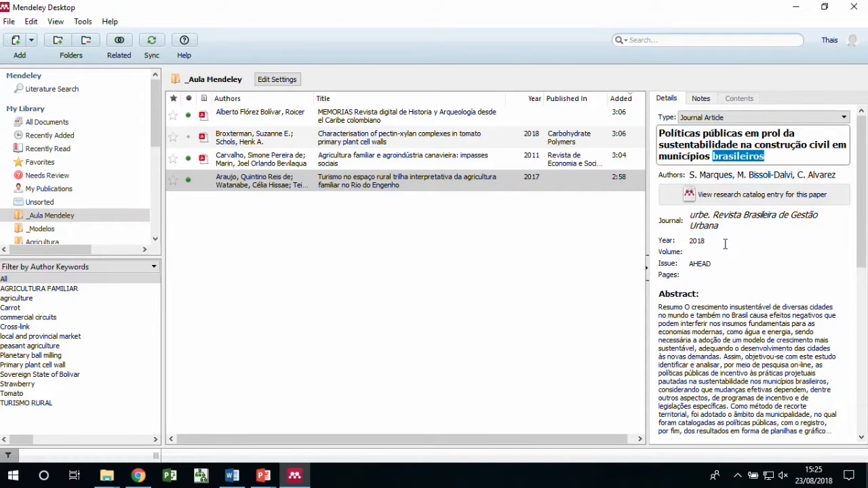
pyautogui.click(725, 244)
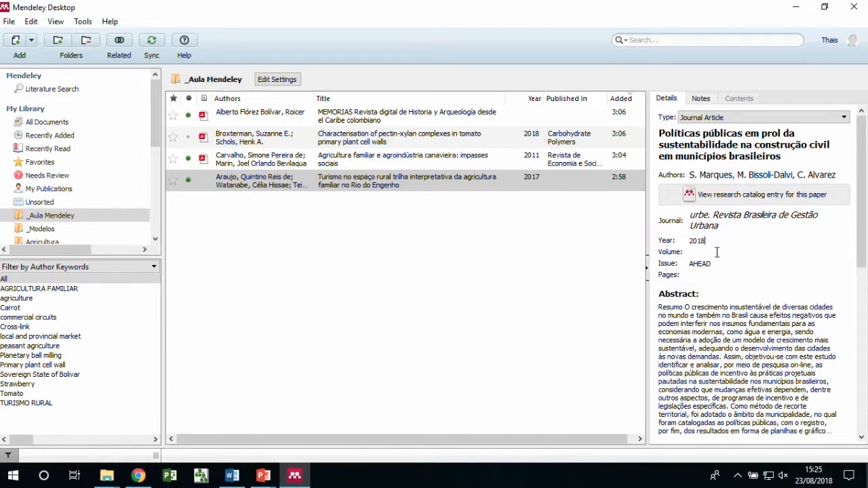
pyautogui.click(719, 158)
pyautogui.scroll(-5, 721, 301)
pyautogui.scroll(-2, 723, 311)
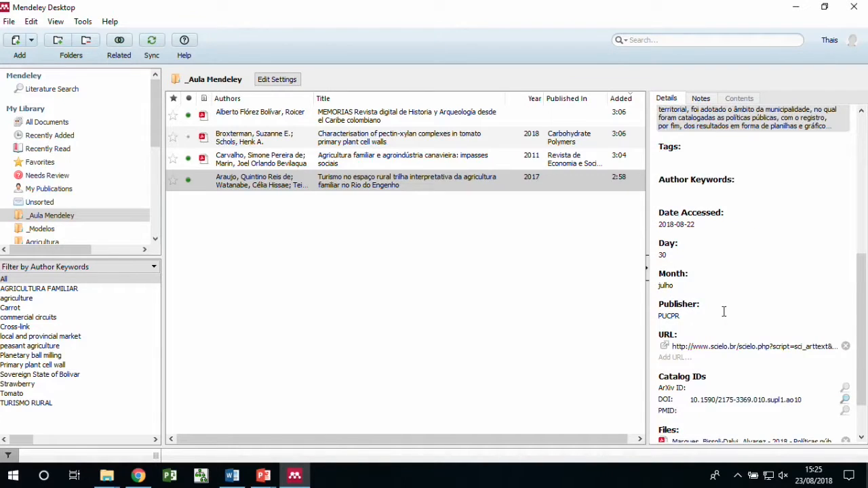
pyautogui.scroll(-2, 723, 312)
pyautogui.scroll(9, 724, 311)
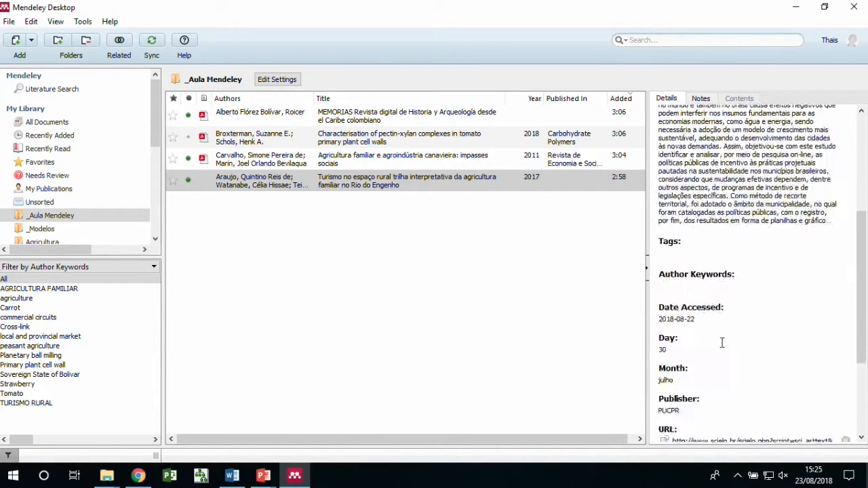
pyautogui.click(463, 177)
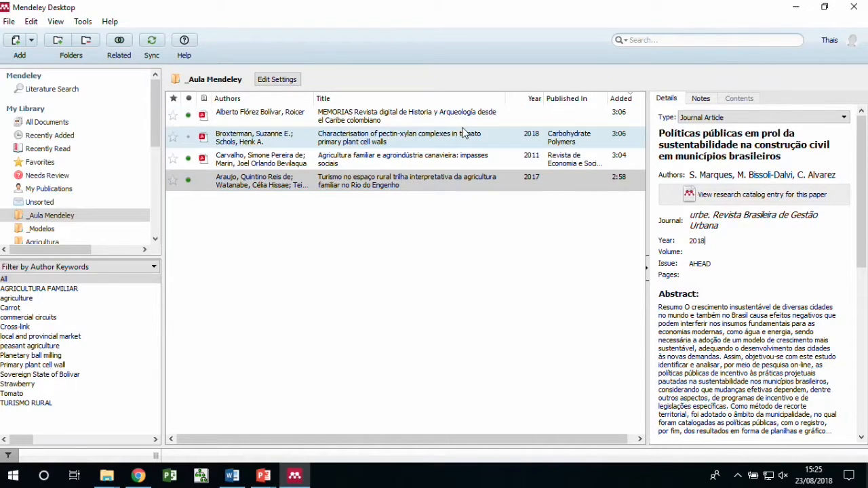
pyautogui.click(651, 41)
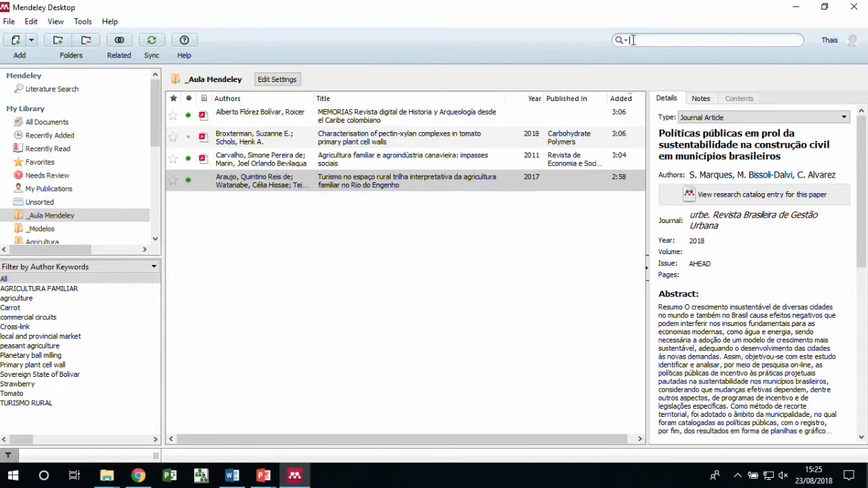
# Review the search field's options, then select the Broxterman pectin-xylan paper
pyautogui.click(624, 42)
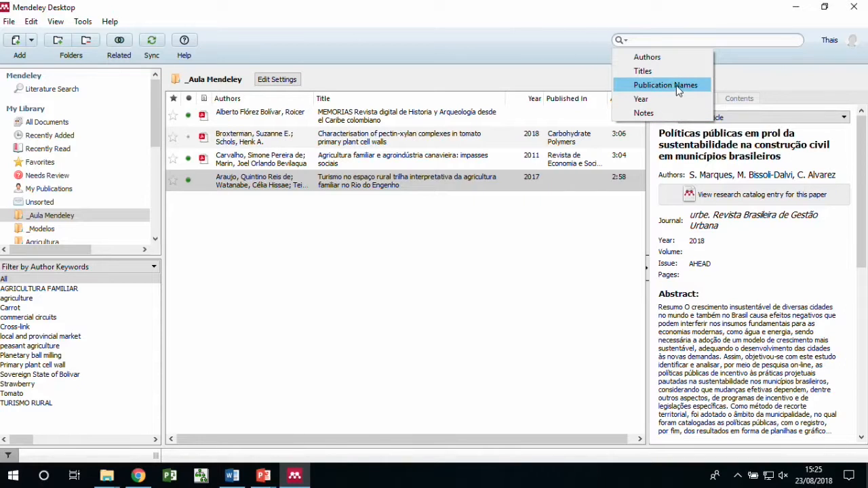
pyautogui.click(661, 41)
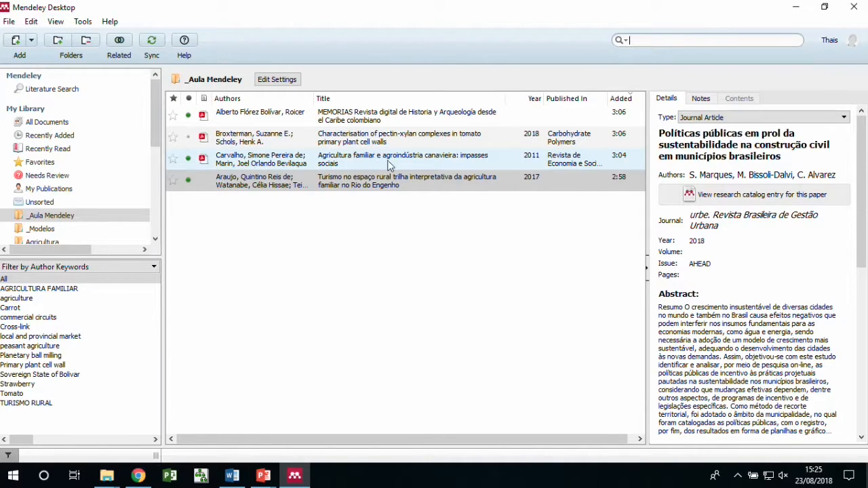
pyautogui.click(420, 143)
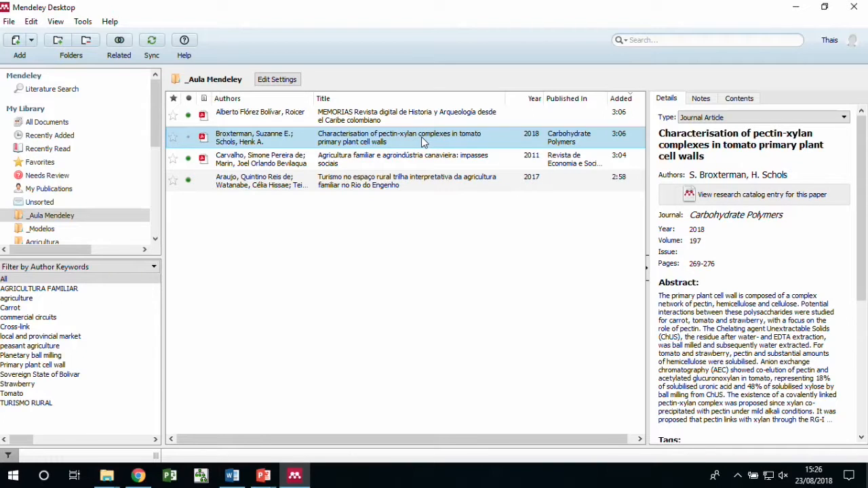
# Wrap 'tomato' in the pectin-xylan paper's title with <i> and </i> tags
pyautogui.click(720, 144)
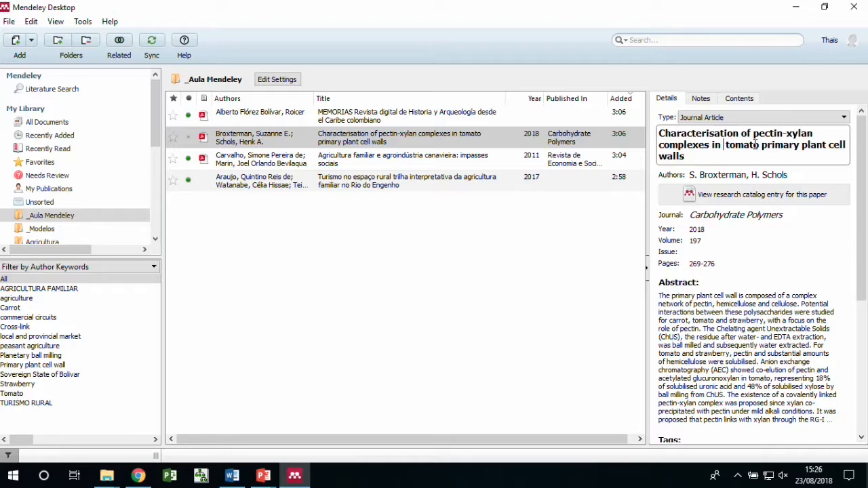
pyautogui.write('<i>')
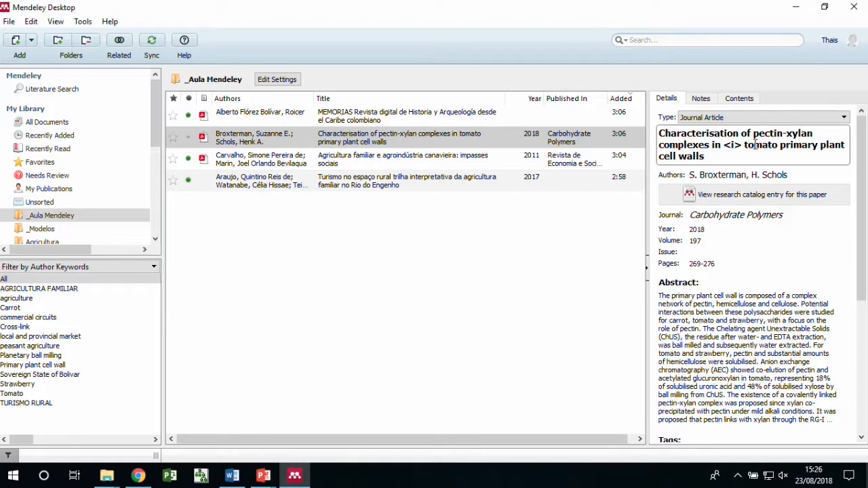
pyautogui.moveTo(723, 144); pyautogui.dragTo(738, 136)
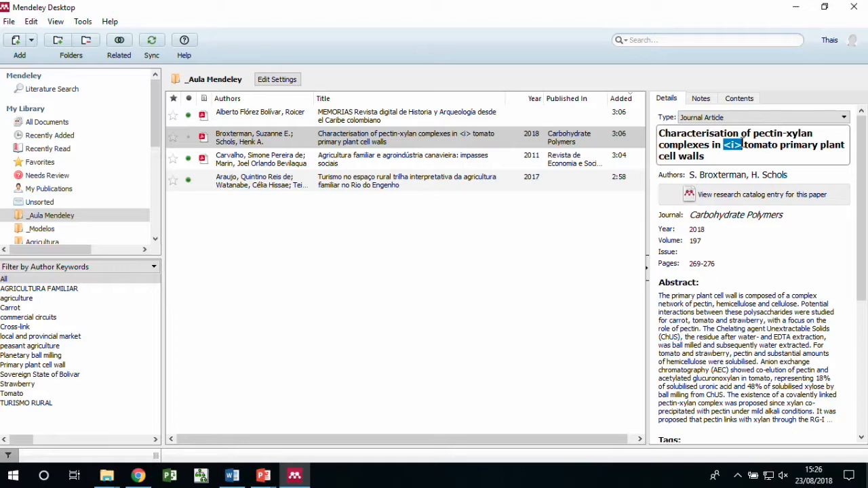
pyautogui.click(778, 146)
pyautogui.write('</i')
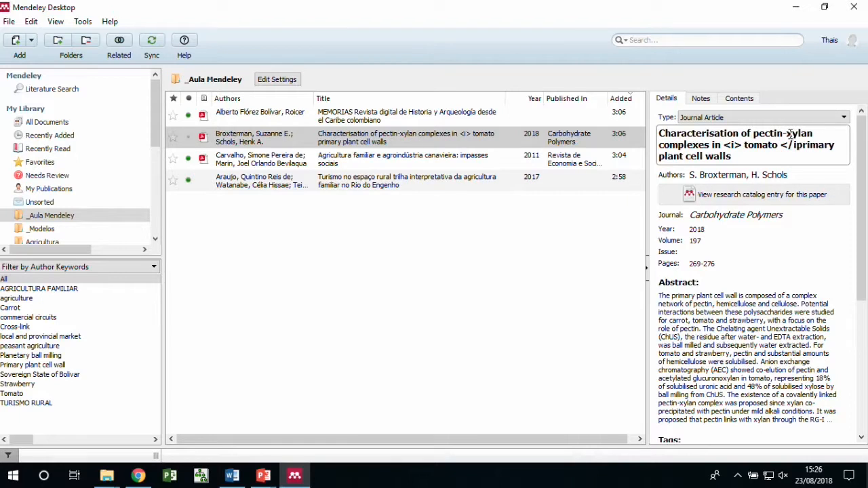
pyautogui.write('>')
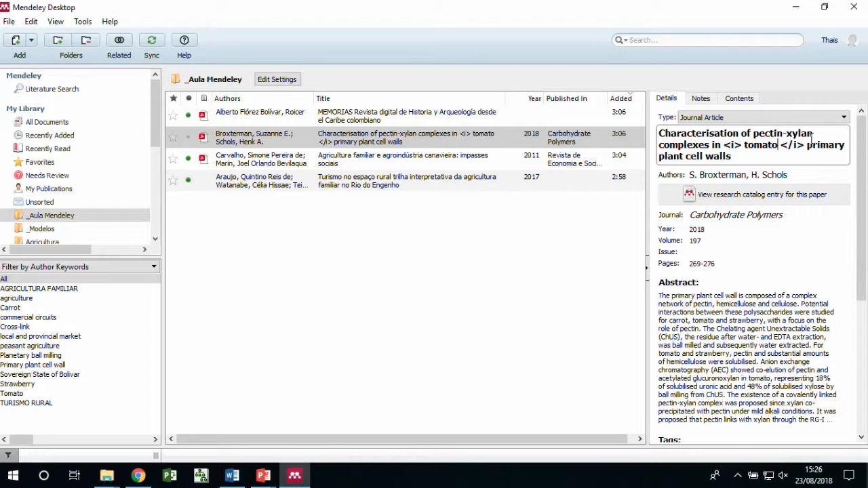
pyautogui.press('Delete')
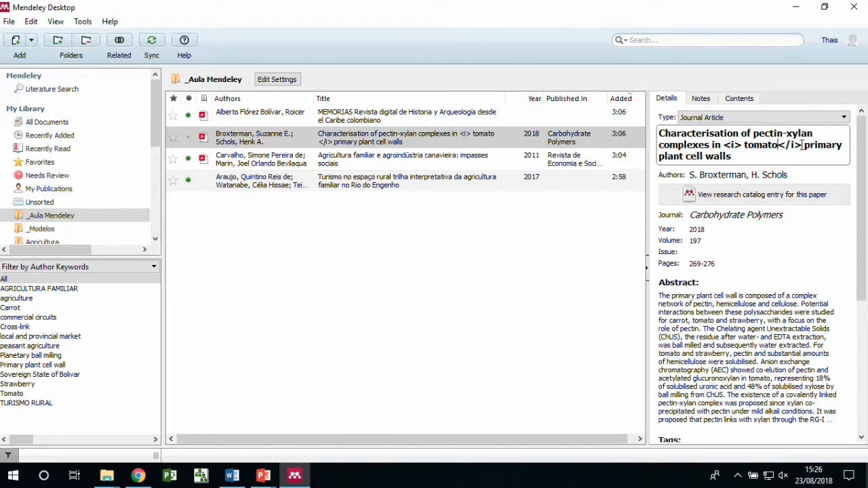
pyautogui.click(453, 162)
pyautogui.click(505, 137)
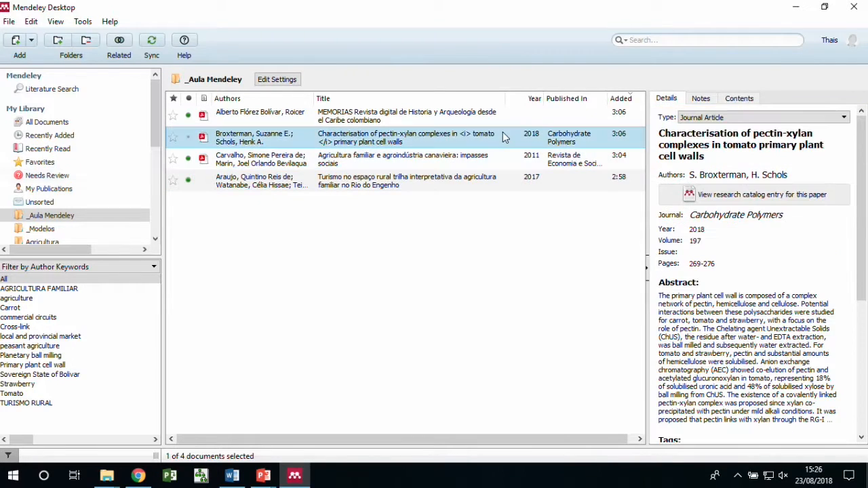
pyautogui.click(725, 146)
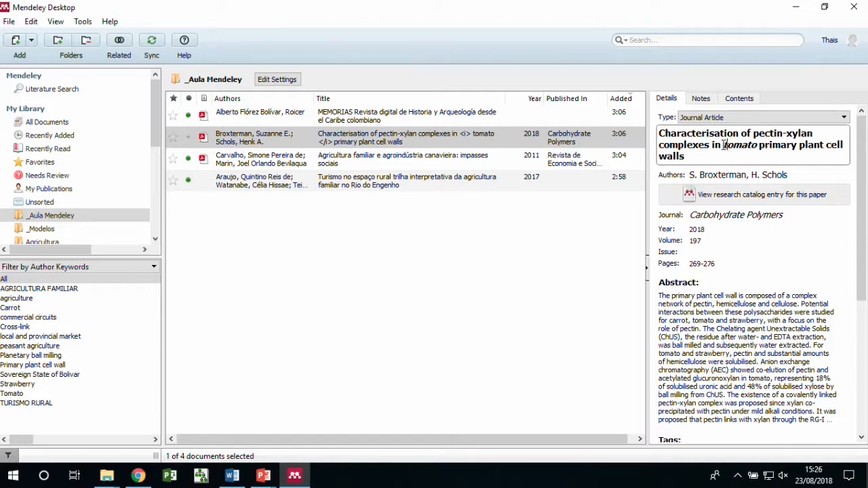
pyautogui.moveTo(721, 145); pyautogui.dragTo(758, 145)
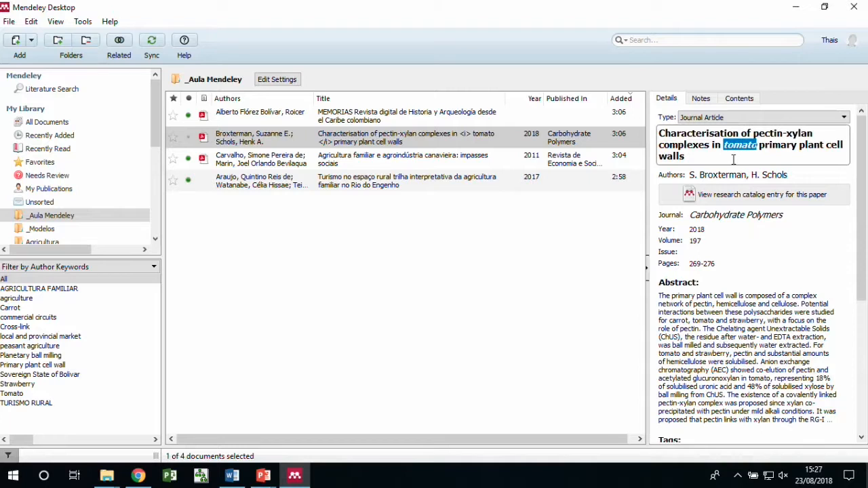
pyautogui.click(637, 137)
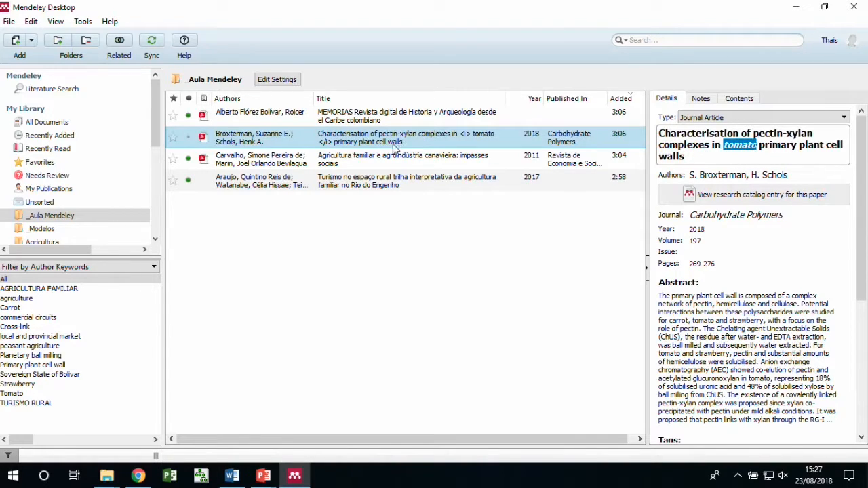
pyautogui.click(432, 142)
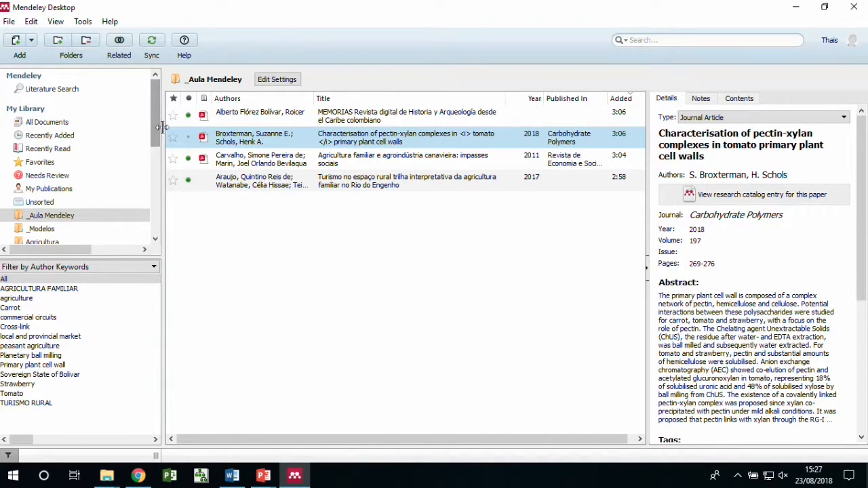
# Shrink Mendeley and move it left, then move the Artigos icon to the desktop's top right
pyautogui.click(825, 10)
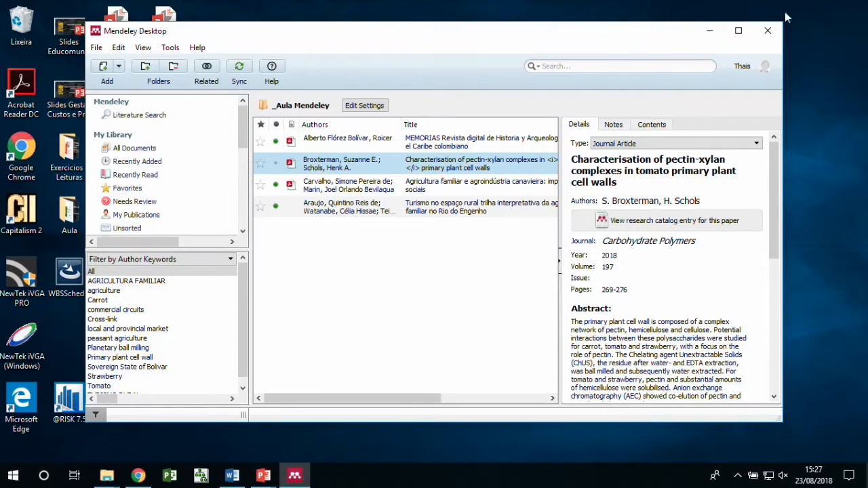
pyautogui.moveTo(630, 38); pyautogui.dragTo(674, 82)
pyautogui.click(761, 73)
pyautogui.moveTo(451, 342); pyautogui.dragTo(820, 150)
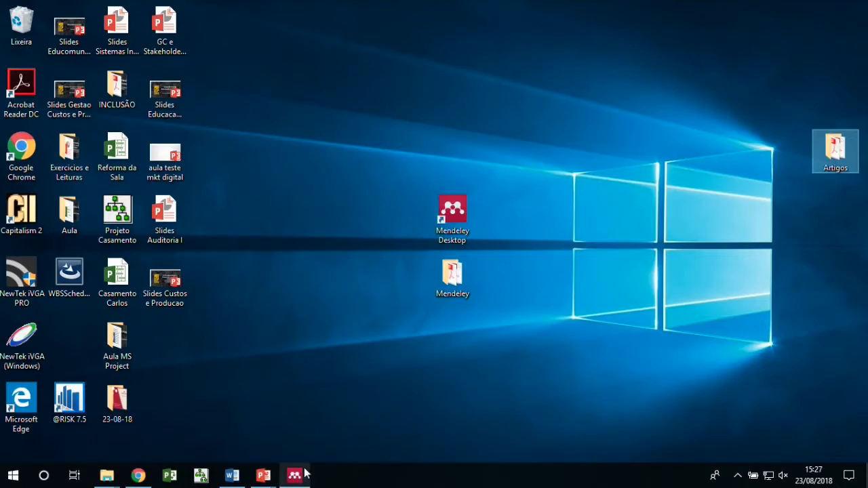
# Bring Mendeley back at the top left, enlarge it, and open the Artigos folder
pyautogui.click(294, 475)
pyautogui.moveTo(451, 76); pyautogui.dragTo(360, 33)
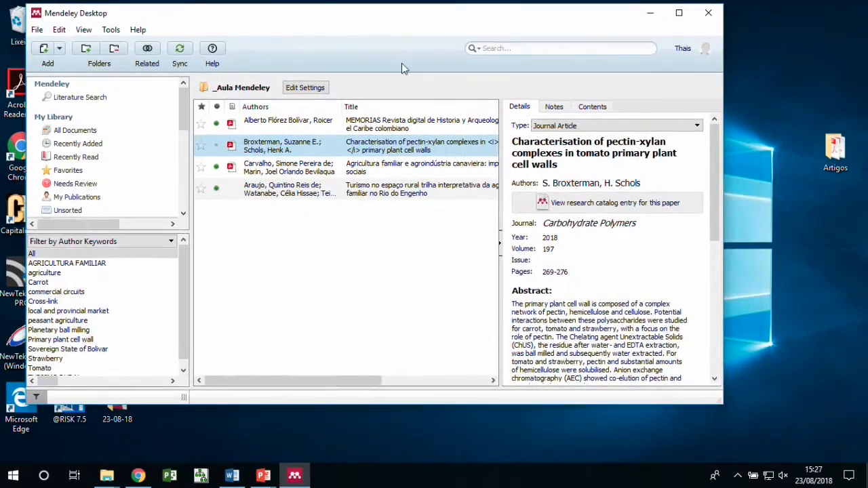
pyautogui.moveTo(716, 401); pyautogui.dragTo(792, 457)
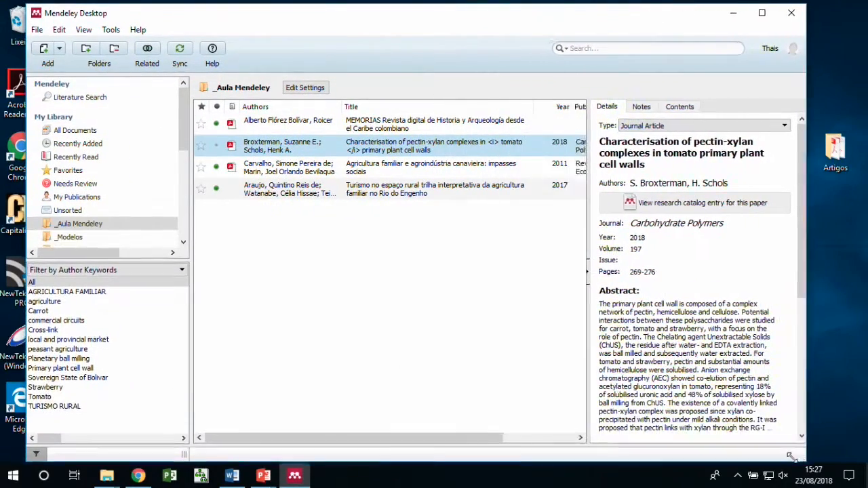
pyautogui.doubleClick(830, 168)
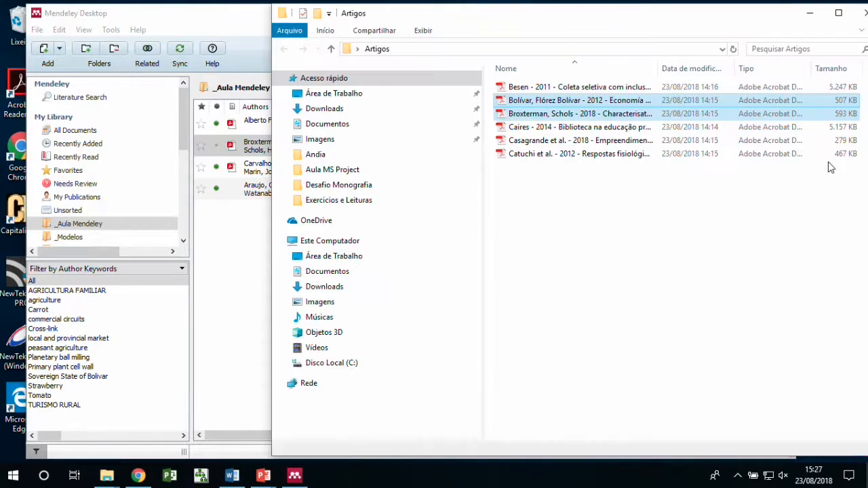
# Select the Respostas fisiológicas and Empreendimentos PDFs and drag both into the Mendeley document list
pyautogui.click(532, 174)
pyautogui.click(527, 154)
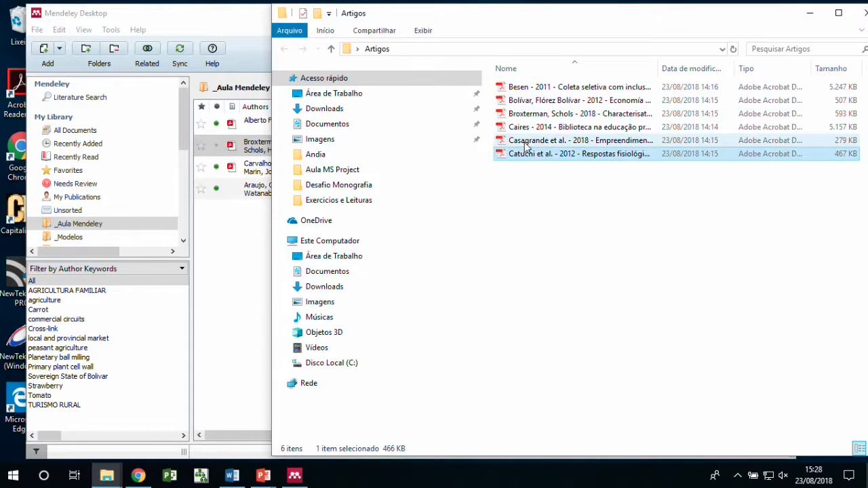
pyautogui.keyDown('ctrl'); pyautogui.click(526, 143); pyautogui.keyUp('ctrl')
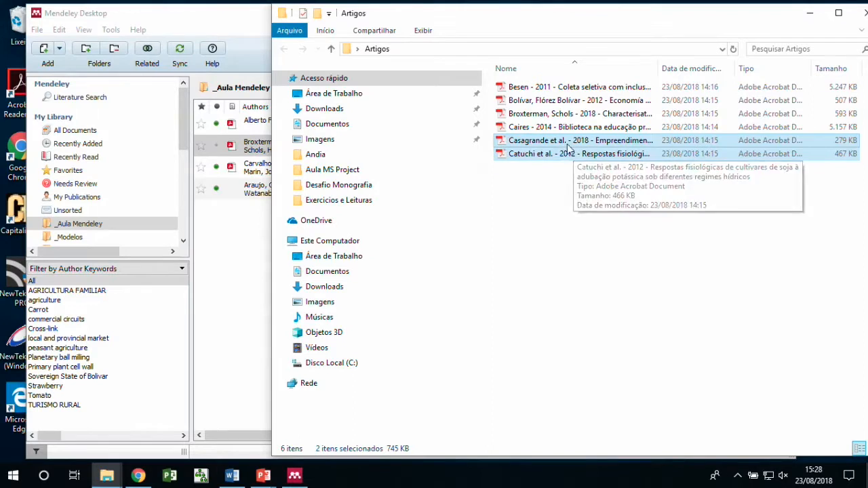
pyautogui.moveTo(573, 146); pyautogui.dragTo(230, 299)
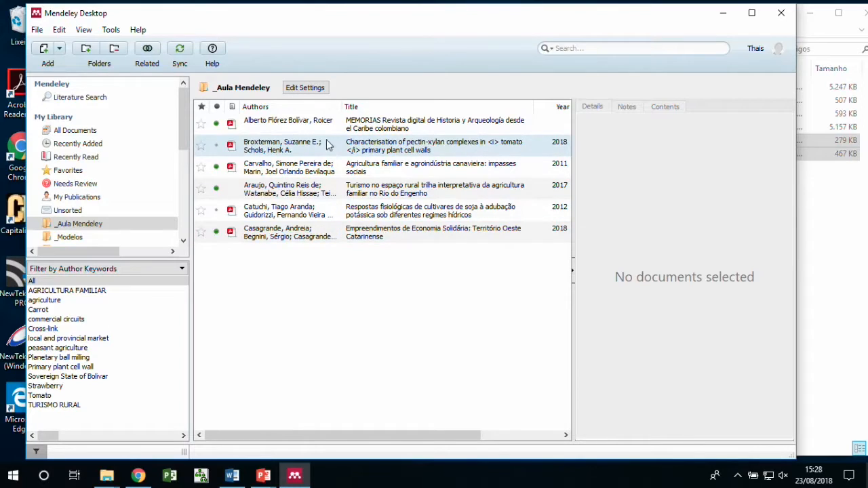
# Compare the extracted details of the Economia Solidária and soybean cultivar papers
pyautogui.click(393, 235)
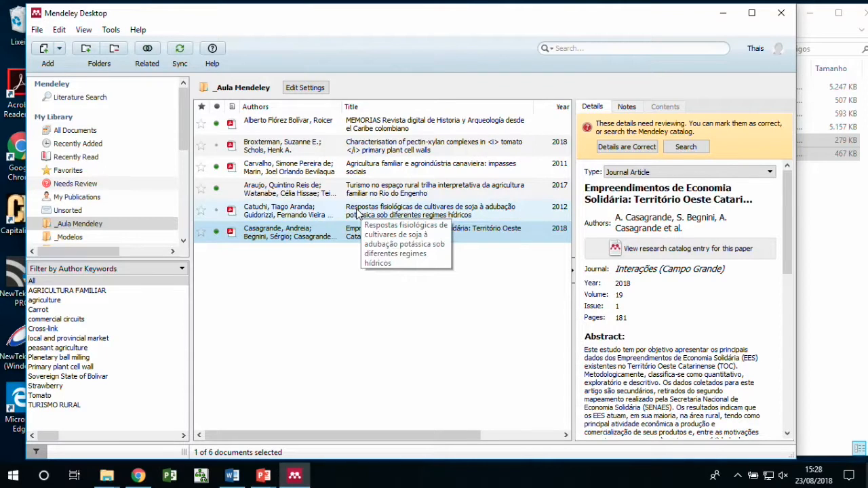
pyautogui.click(358, 214)
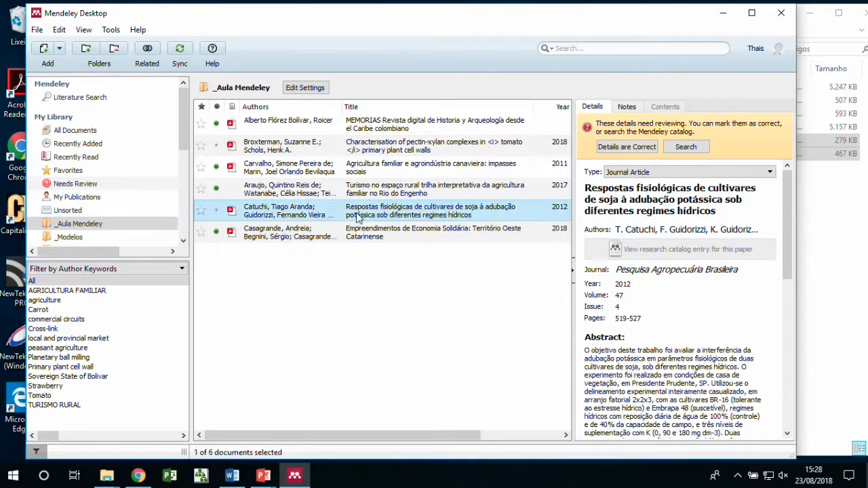
pyautogui.click(358, 236)
pyautogui.click(377, 213)
pyautogui.click(381, 232)
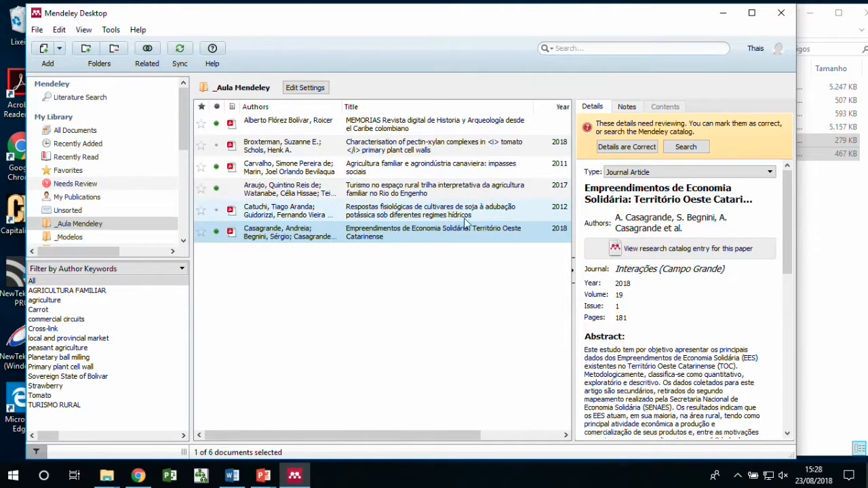
pyautogui.click(510, 215)
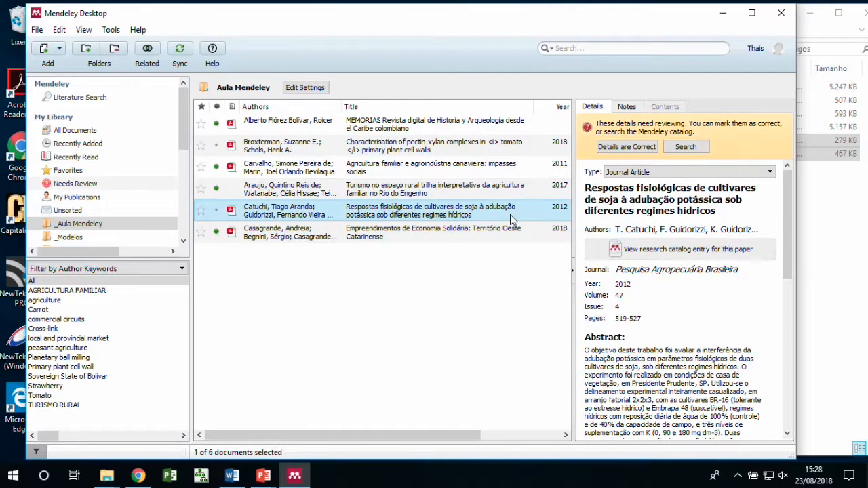
pyautogui.click(428, 236)
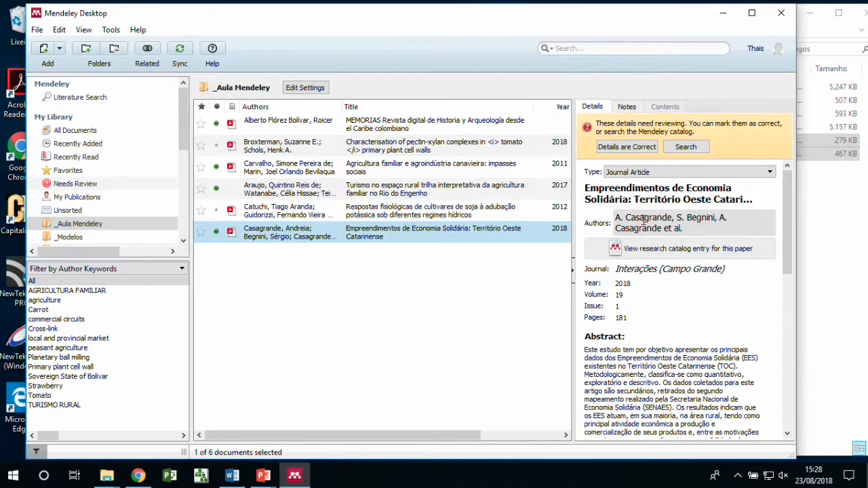
# Review the Economia Solidária article's author list, then close the Artigos folder window
pyautogui.click(642, 220)
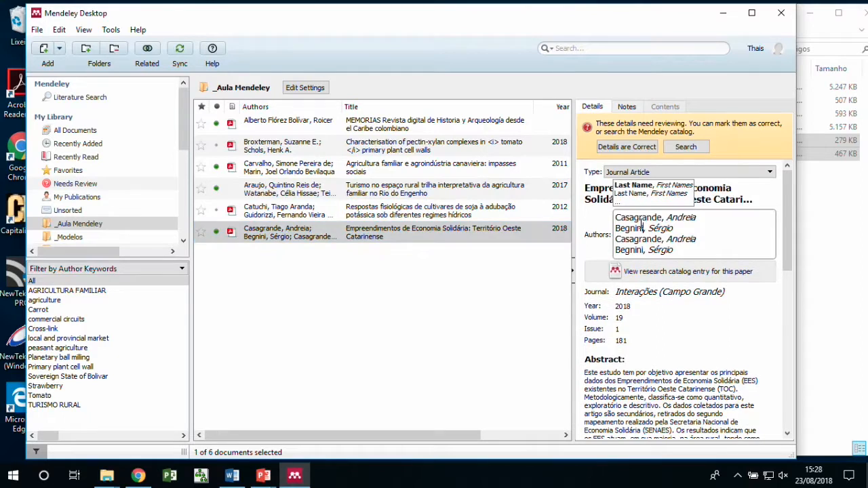
pyautogui.click(719, 194)
pyautogui.click(649, 289)
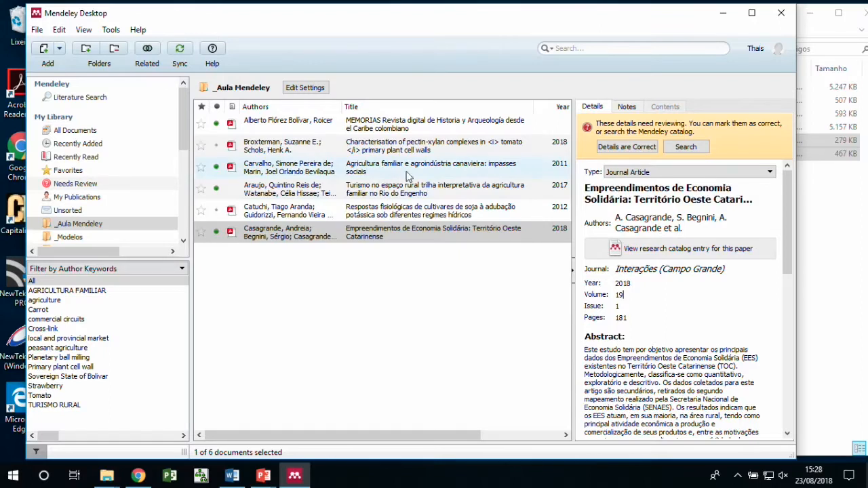
pyautogui.click(862, 14)
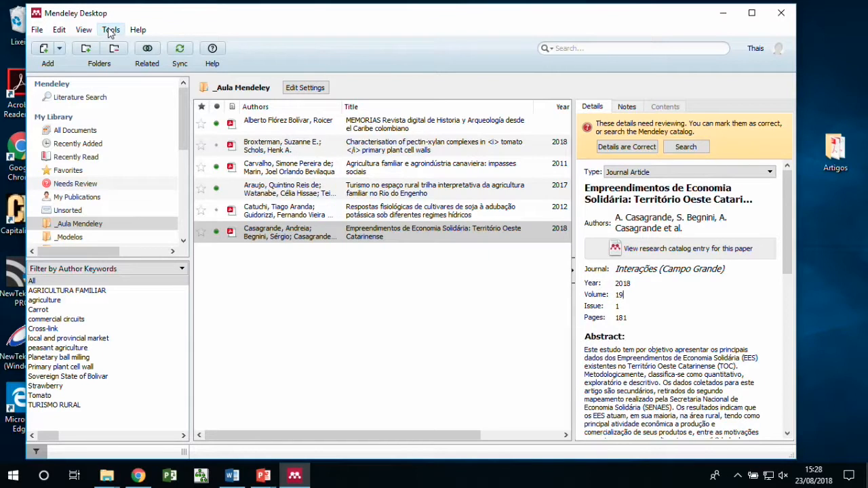
# Maximize the Mendeley window and glance at the Tools menu
pyautogui.click(752, 12)
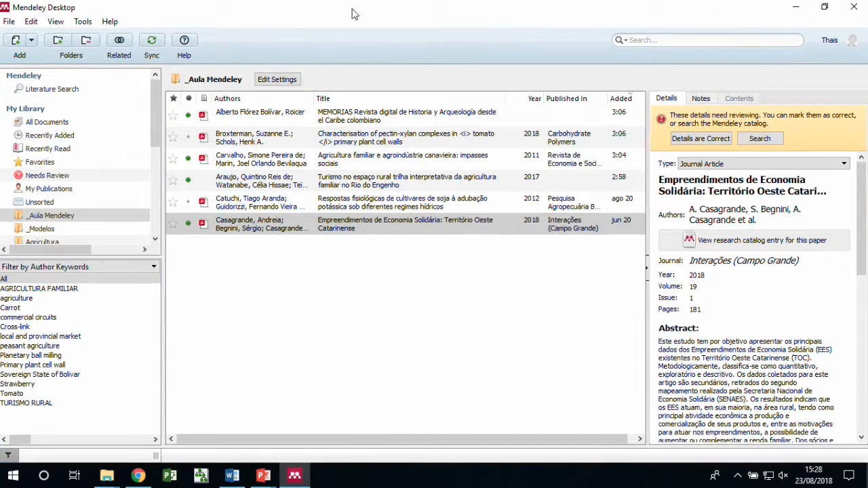
pyautogui.click(83, 22)
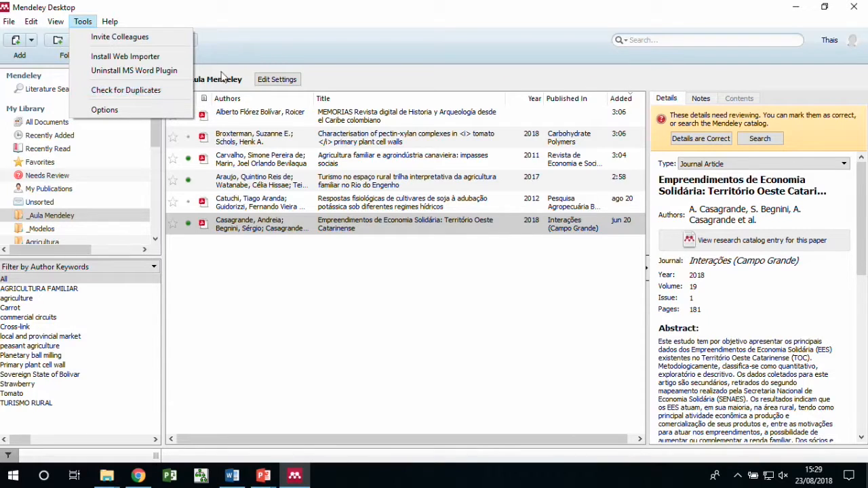
pyautogui.click(283, 52)
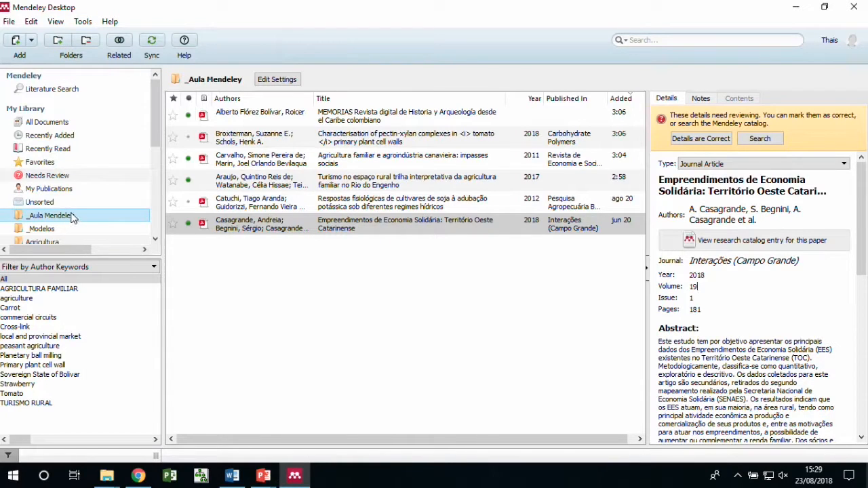
# Browse the _Modelos and _Aula Mendeley folders, then show All Documents under My Library
pyautogui.click(38, 228)
pyautogui.click(35, 216)
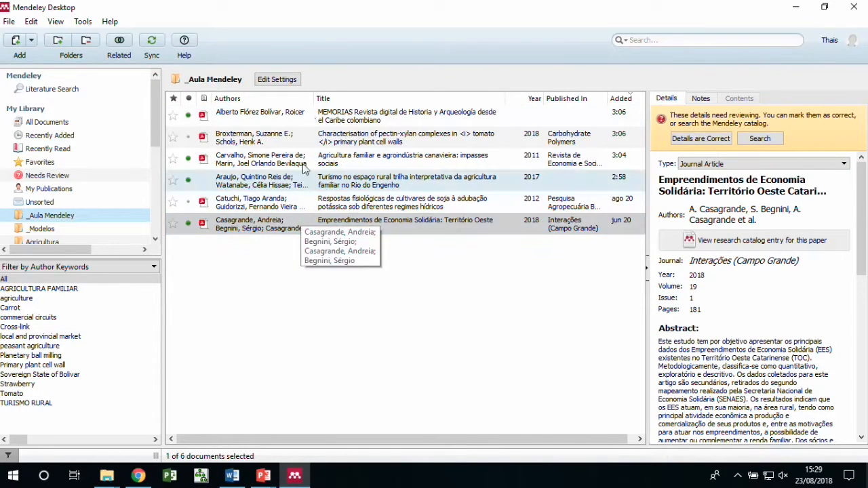
pyautogui.click(292, 223)
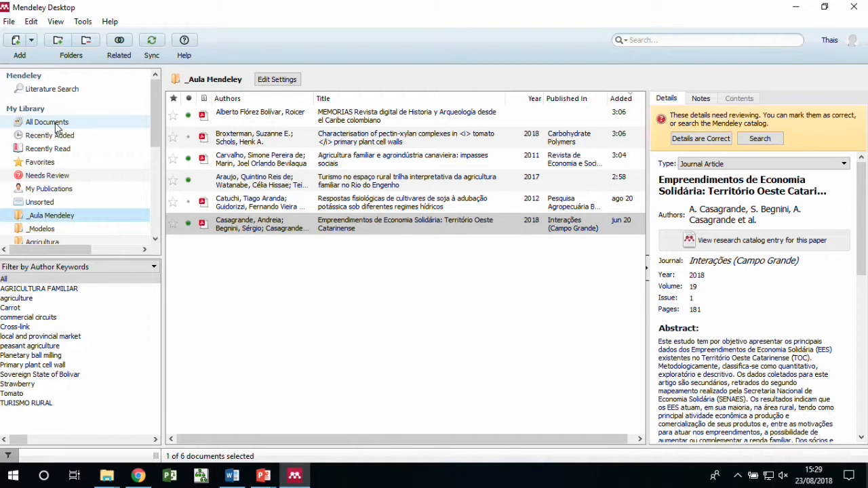
pyautogui.click(59, 126)
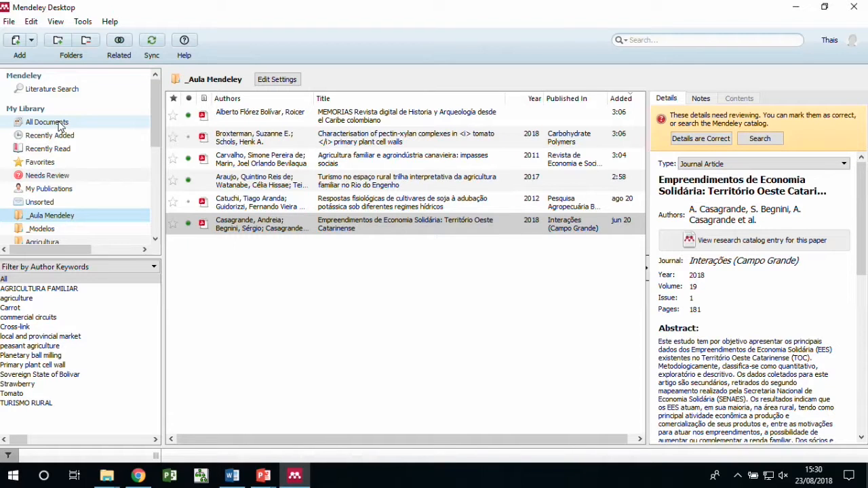
pyautogui.click(60, 125)
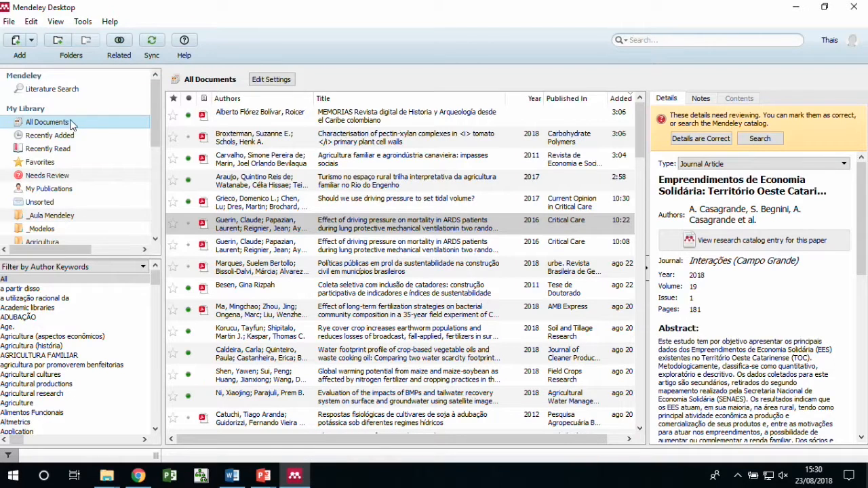
# Run Tools > Check for Duplicates, compare both sets, and expand the pectin-xylan set
pyautogui.click(81, 23)
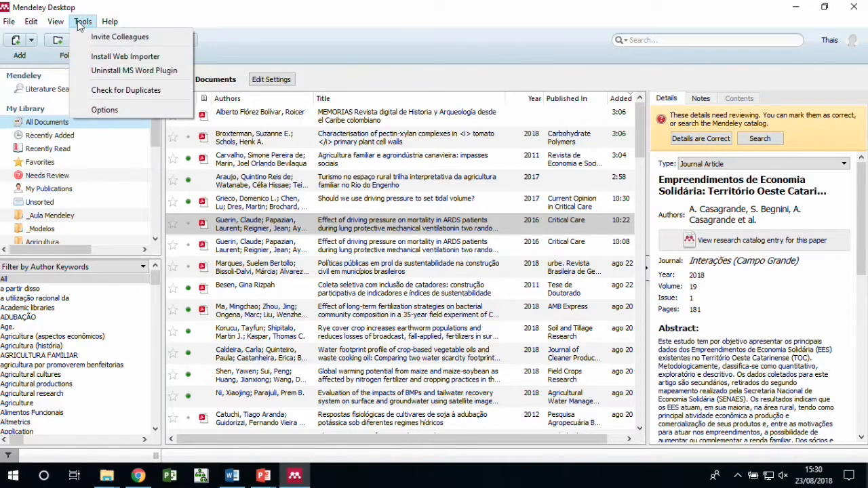
pyautogui.click(140, 90)
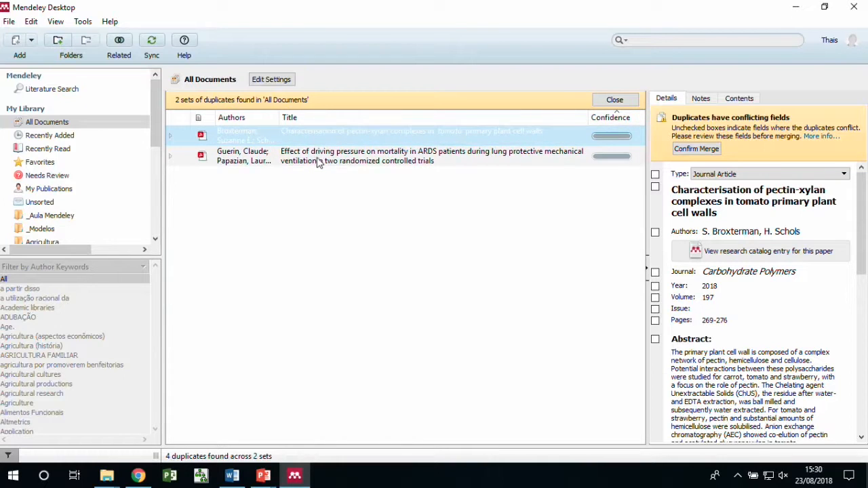
pyautogui.click(316, 159)
pyautogui.click(318, 136)
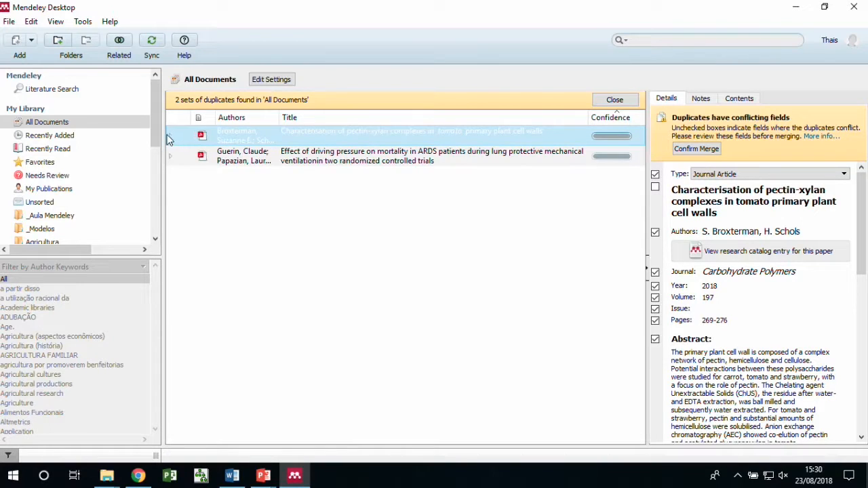
pyautogui.click(170, 160)
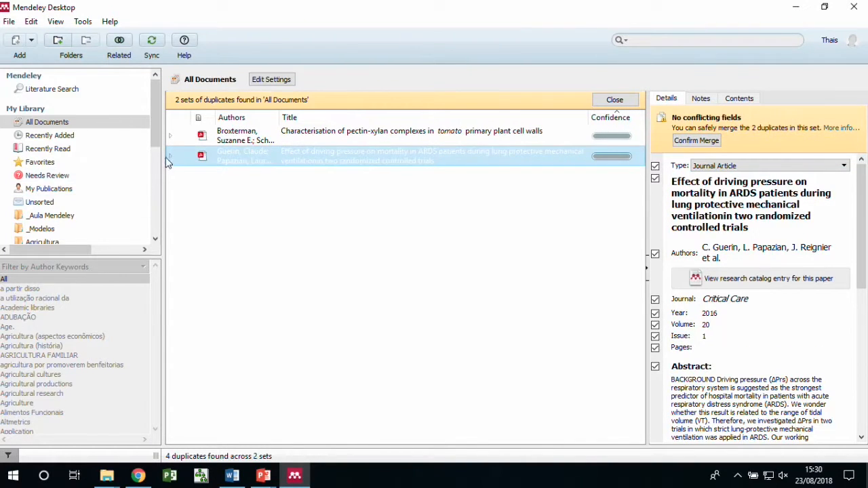
pyautogui.click(170, 135)
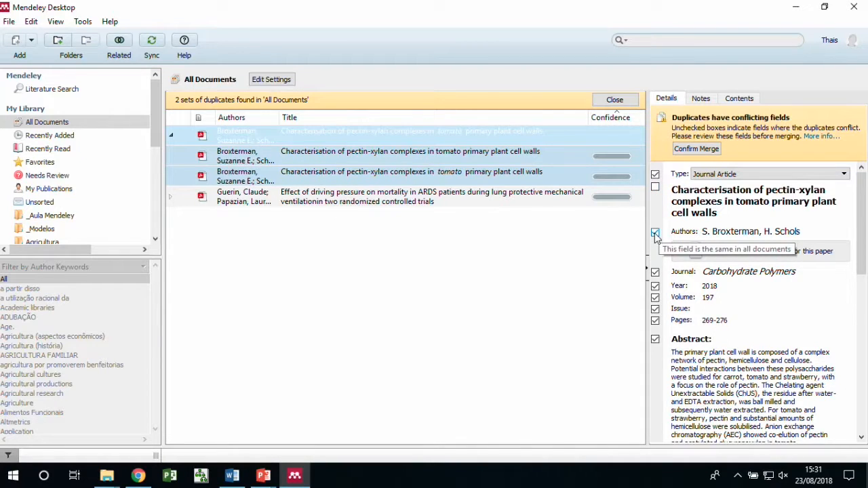
# Keep the italic-tomato title, DOI and ISSN, and confirm merging the pectin-xylan duplicates
pyautogui.click(655, 193)
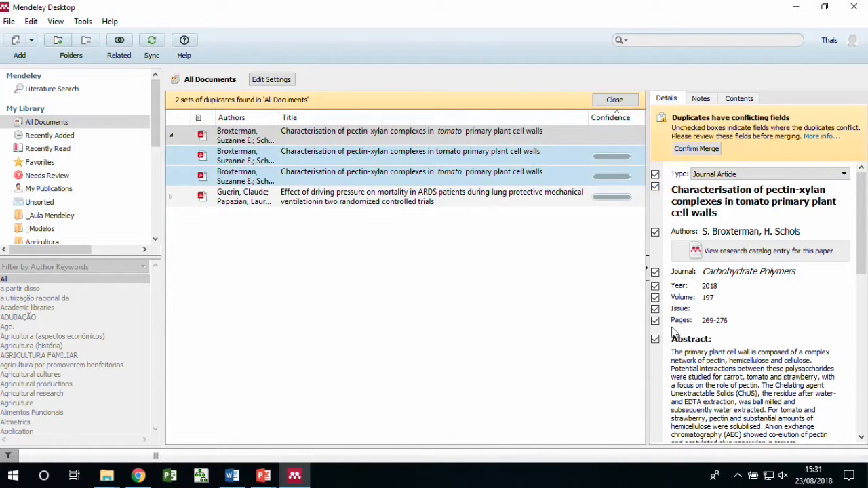
pyautogui.scroll(-5, 671, 329)
pyautogui.scroll(-7, 673, 329)
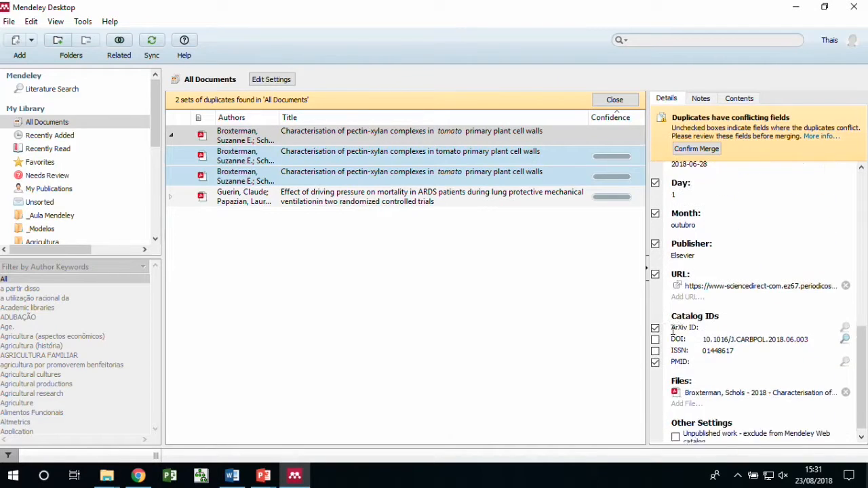
pyautogui.click(655, 331)
pyautogui.click(655, 341)
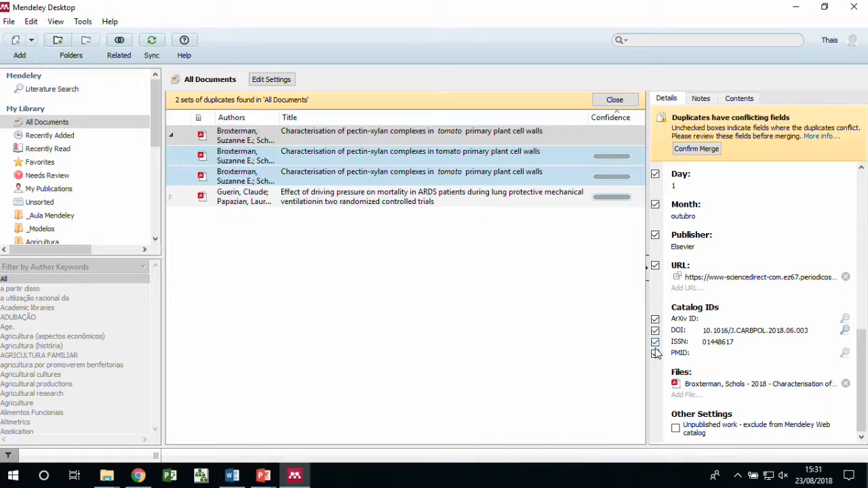
pyautogui.scroll(10, 677, 348)
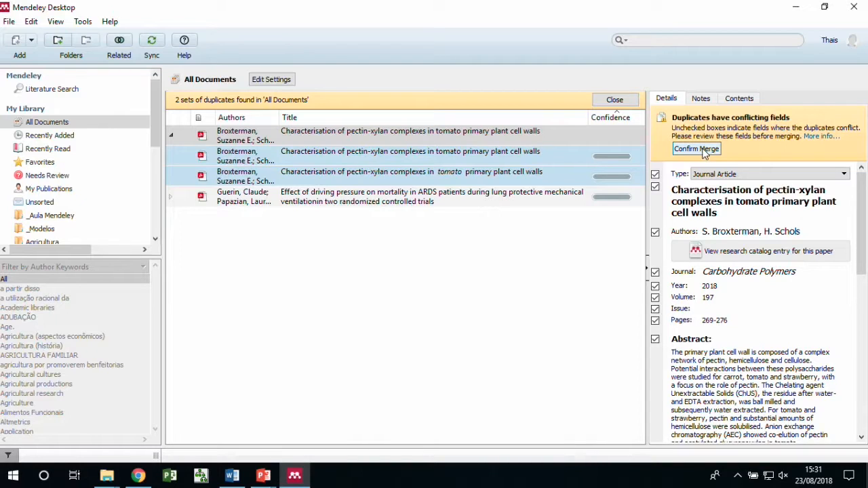
pyautogui.click(697, 149)
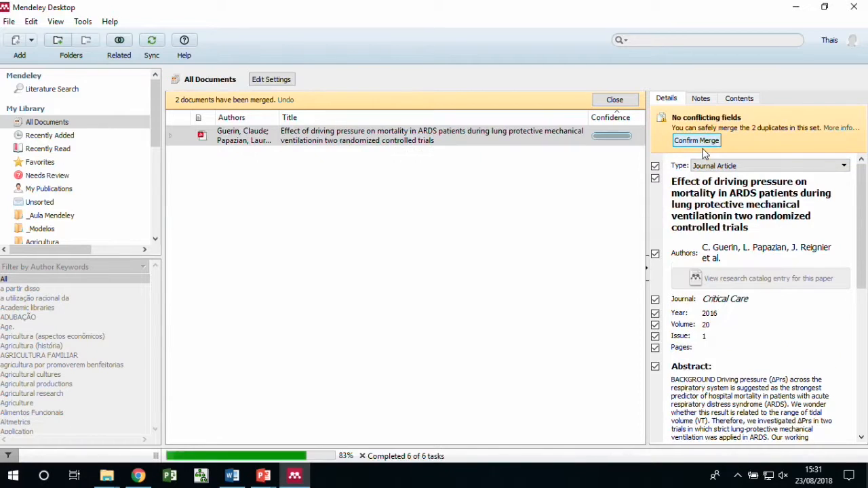
# Expand the driving-pressure ARDS duplicate set, review its fields, and confirm the merge
pyautogui.click(582, 144)
pyautogui.doubleClick(306, 138)
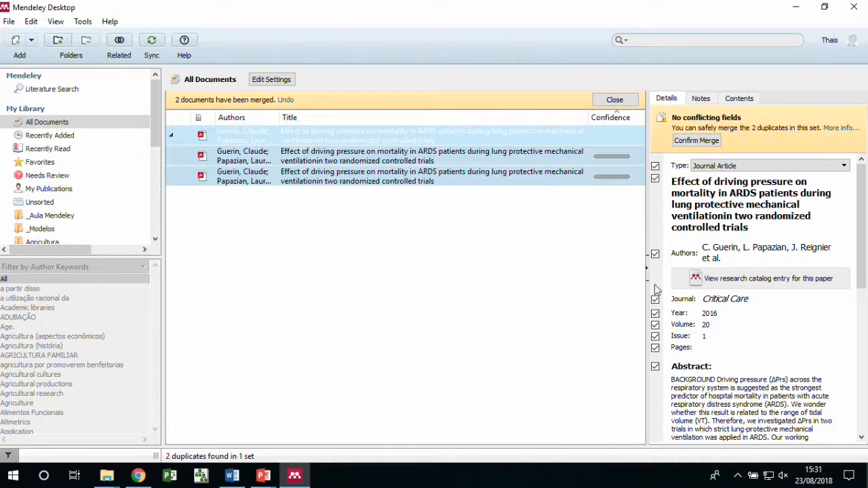
pyautogui.scroll(-8, 656, 360)
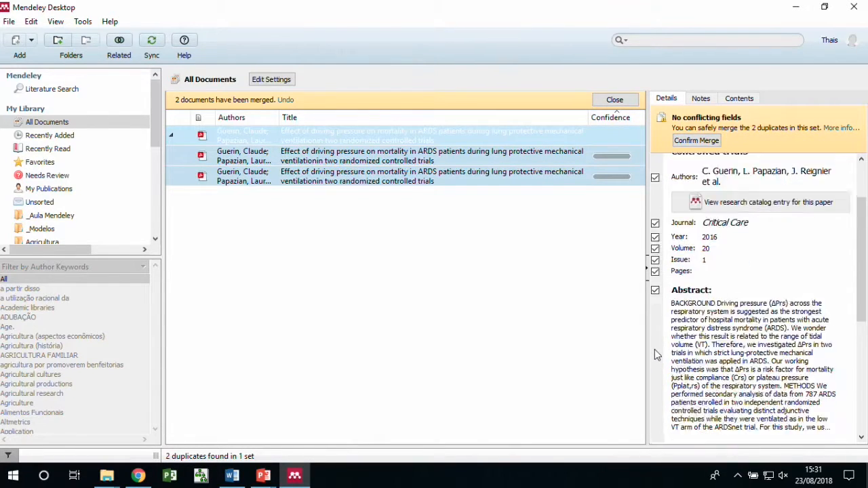
pyautogui.scroll(-2, 654, 354)
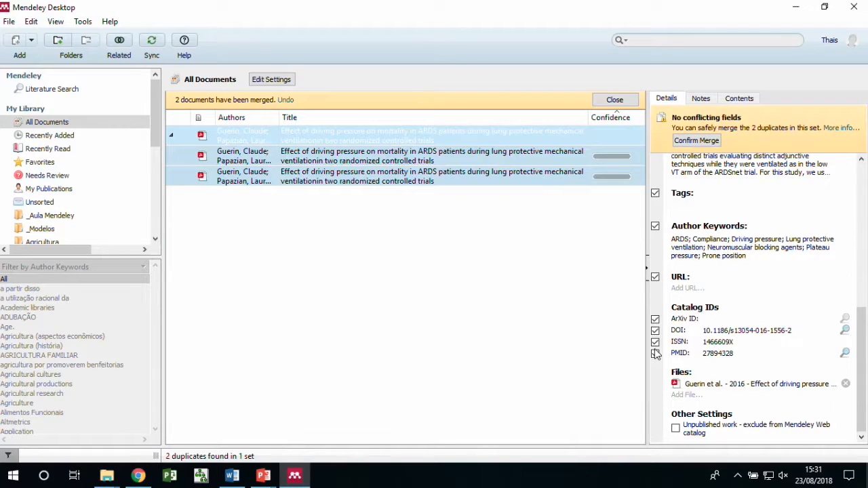
pyautogui.scroll(10, 656, 354)
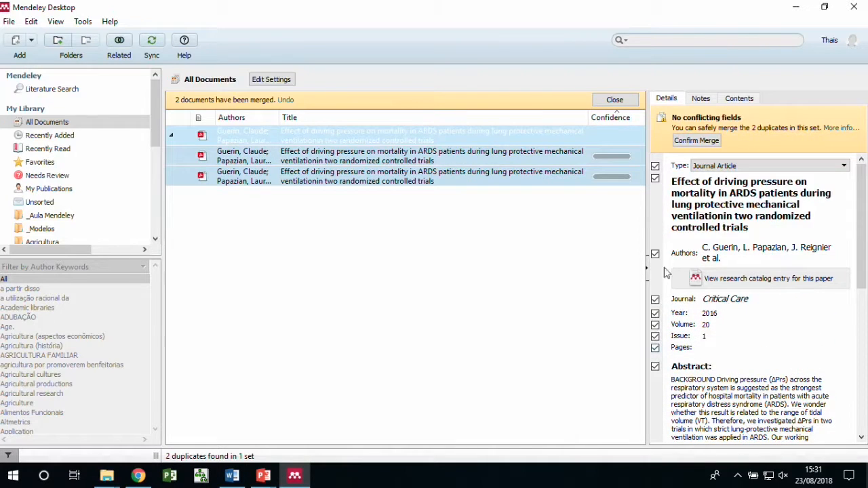
pyautogui.click(696, 142)
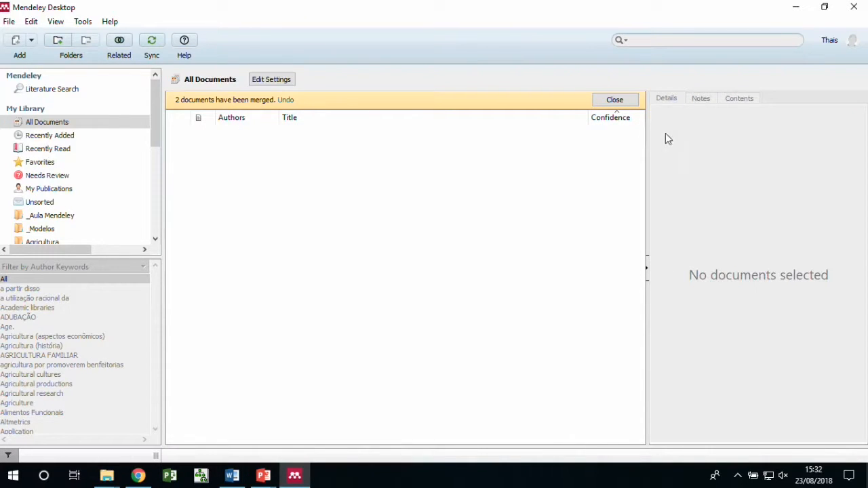
# Close the duplicate check, view the MEMORIAS and Agricultura familiar details, then open View > Citation Style
pyautogui.click(618, 101)
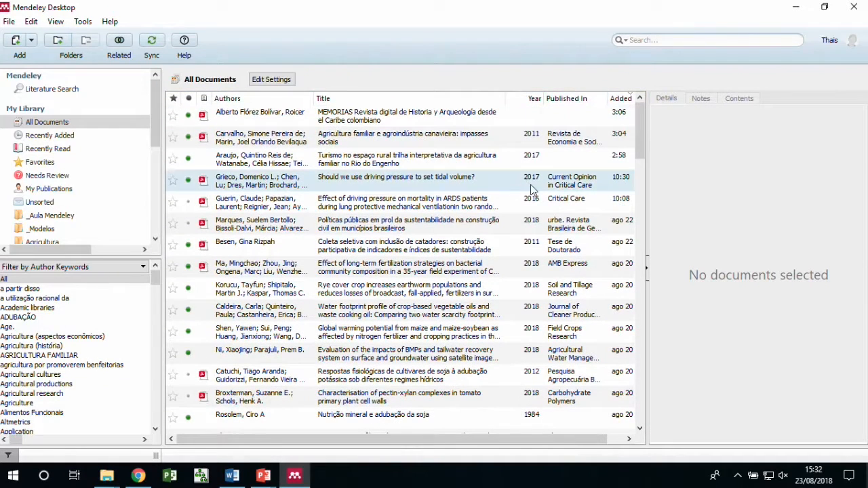
pyautogui.click(451, 117)
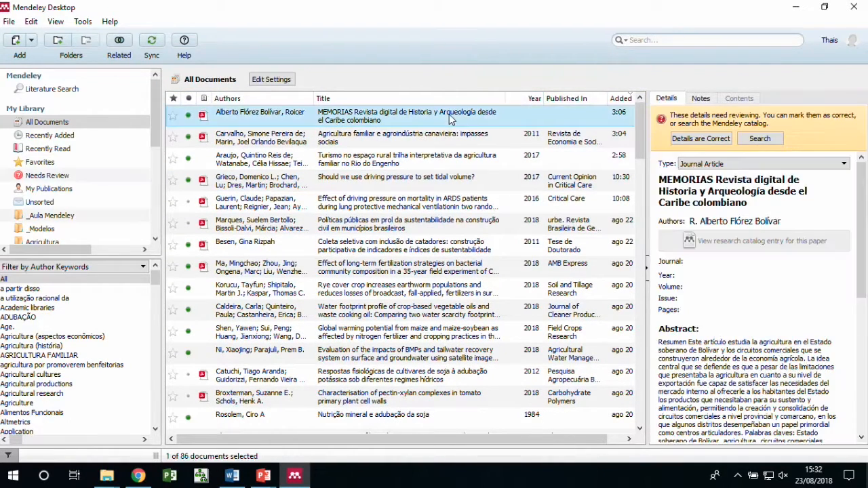
pyautogui.click(453, 139)
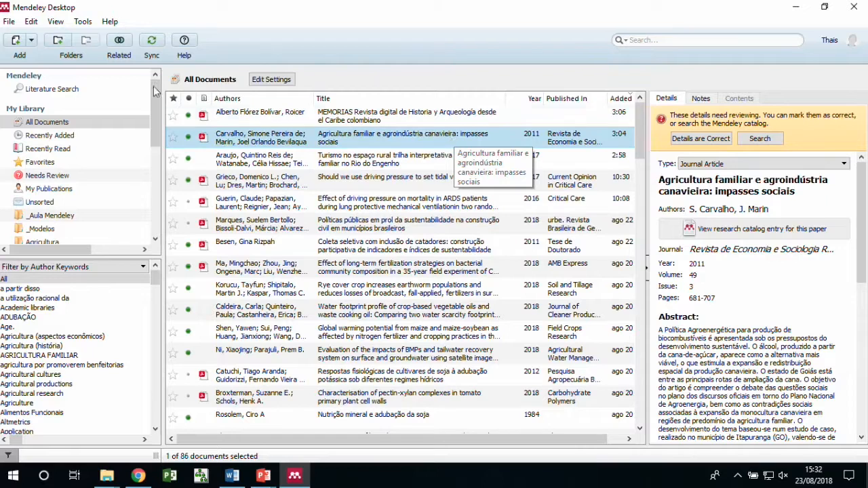
pyautogui.click(56, 22)
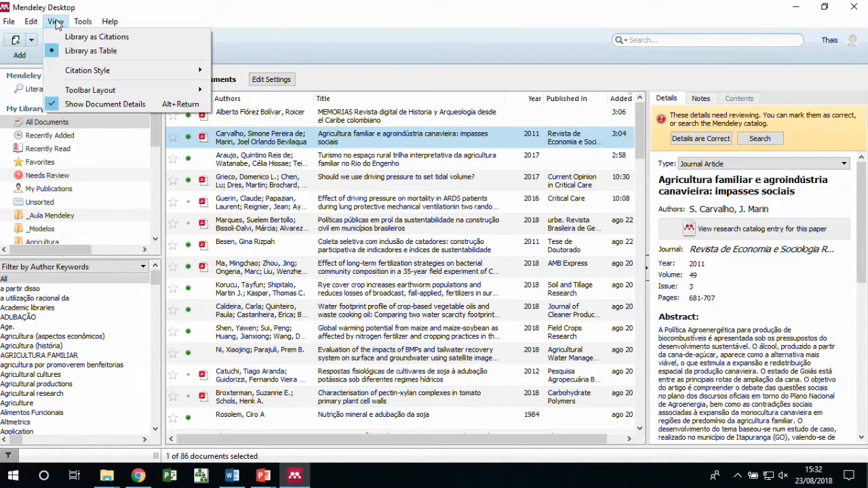
pyautogui.moveTo(79, 70)
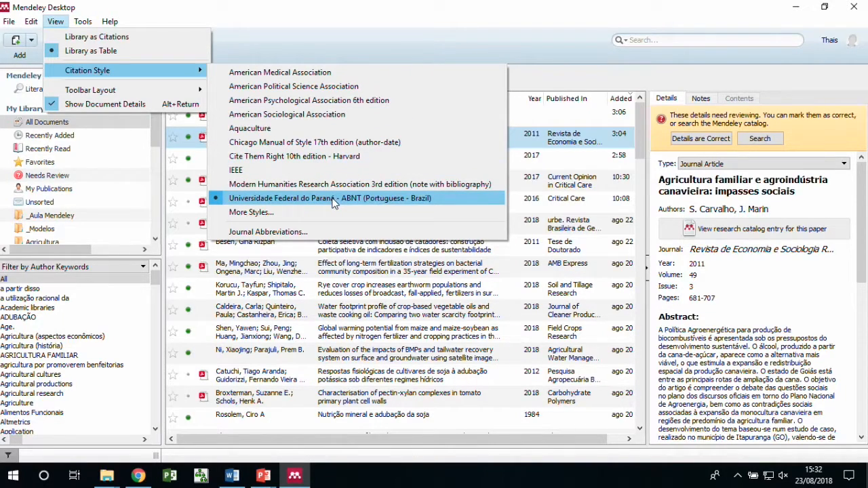
# Open the full citation styles manager and switch to its Get More Styles catalogue
pyautogui.click(251, 213)
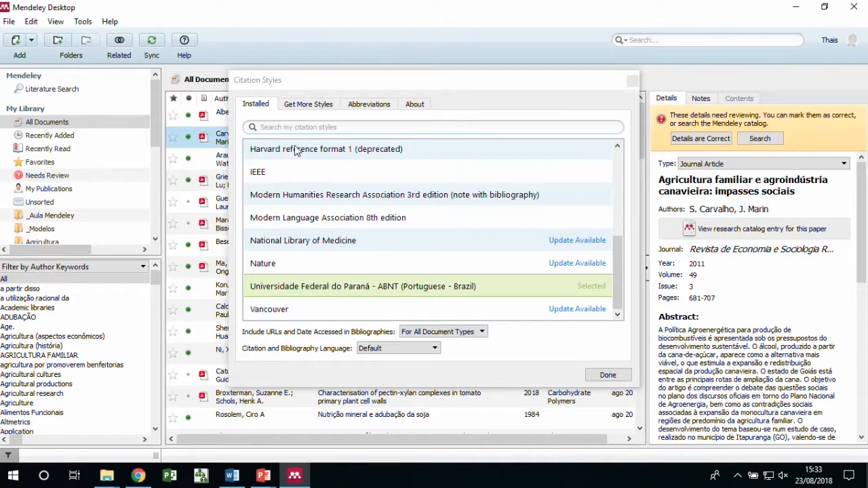
pyautogui.scroll(10, 333, 223)
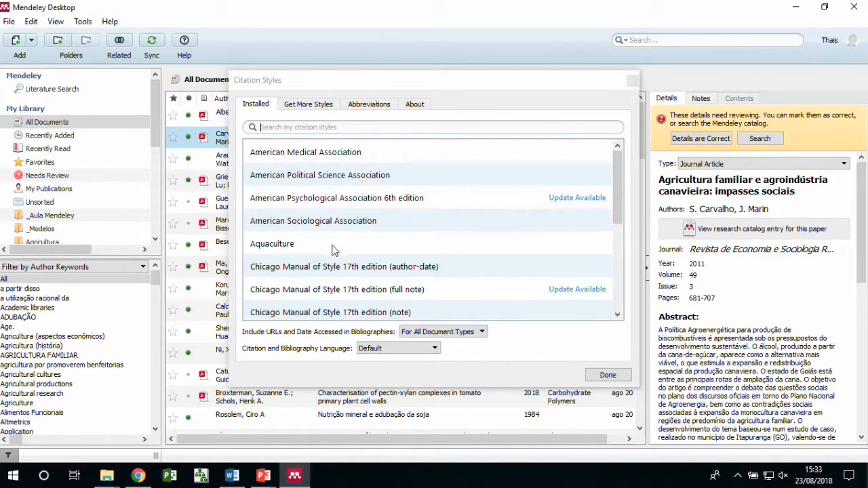
pyautogui.click(306, 109)
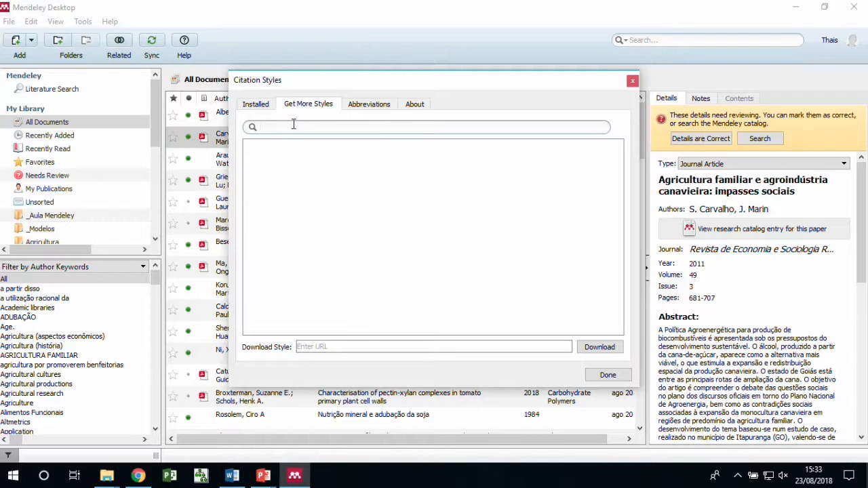
# Search the downloadable styles for 'abnt' and scroll through the matching results
pyautogui.click(294, 127)
pyautogui.write('abnt')
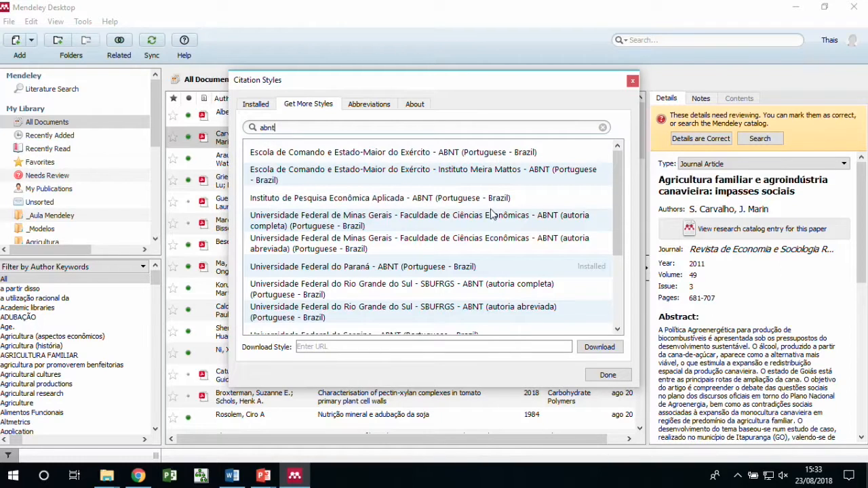
pyautogui.scroll(-3, 493, 214)
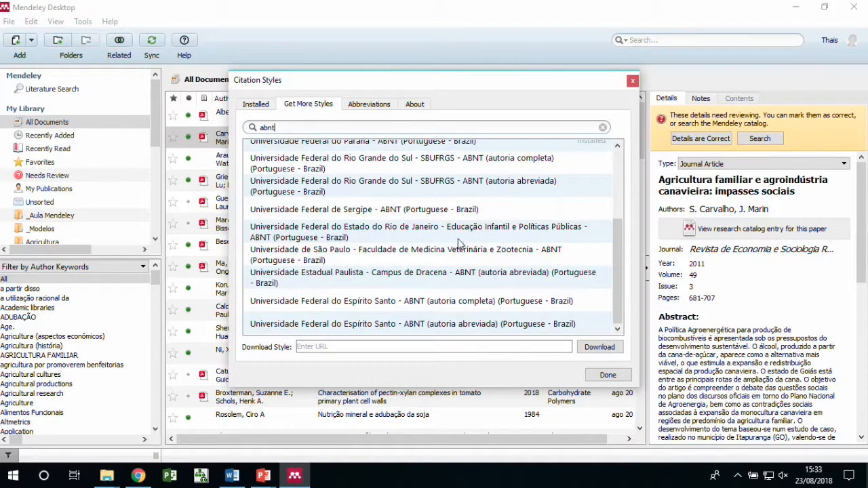
pyautogui.scroll(3, 455, 256)
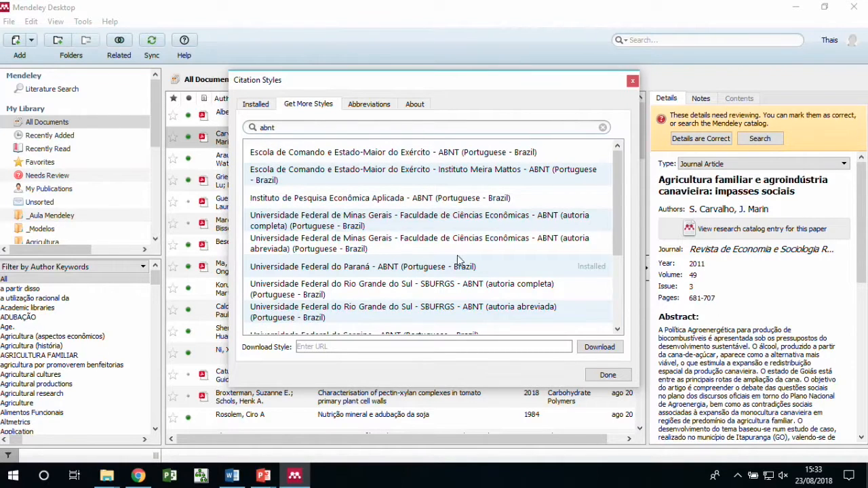
pyautogui.scroll(-3, 458, 257)
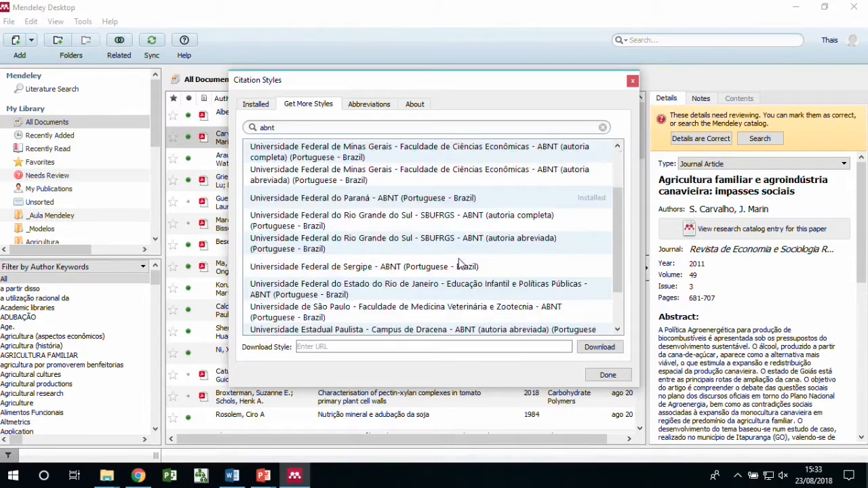
pyautogui.scroll(3, 465, 278)
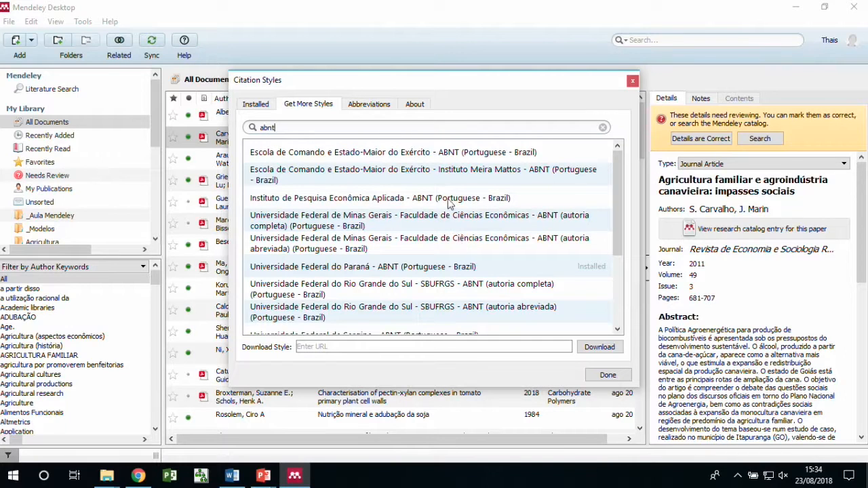
pyautogui.scroll(-2, 464, 241)
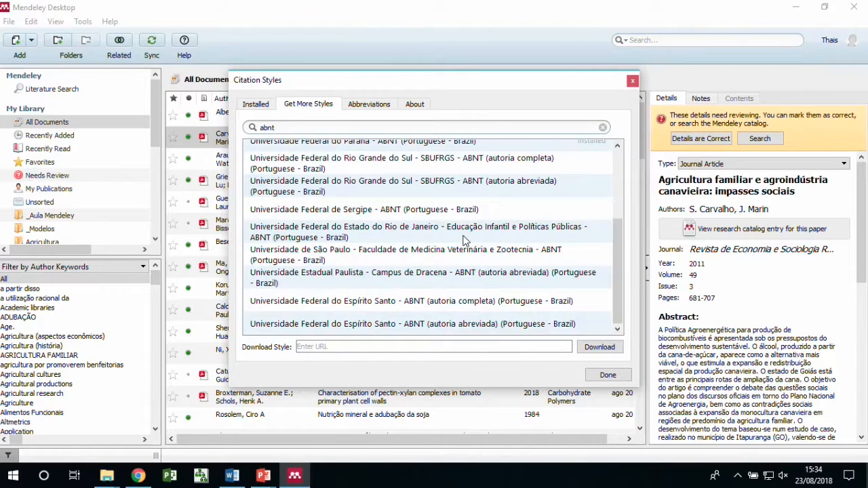
pyautogui.scroll(3, 466, 251)
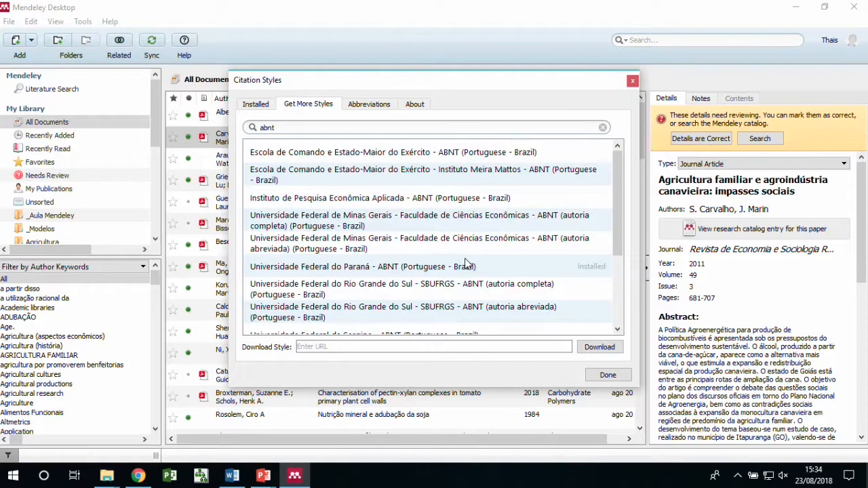
pyautogui.scroll(-3, 465, 263)
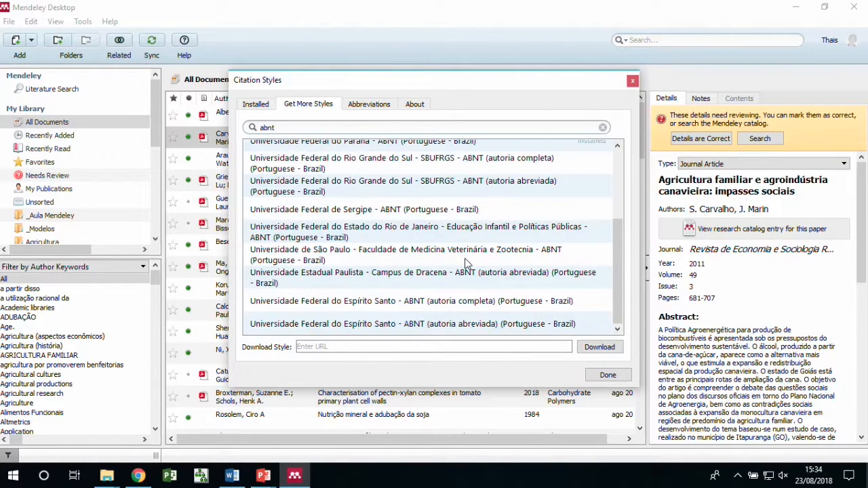
# Inspect the São Paulo veterinary ABNT style's details, then select the search words for replacement
pyautogui.click(377, 257)
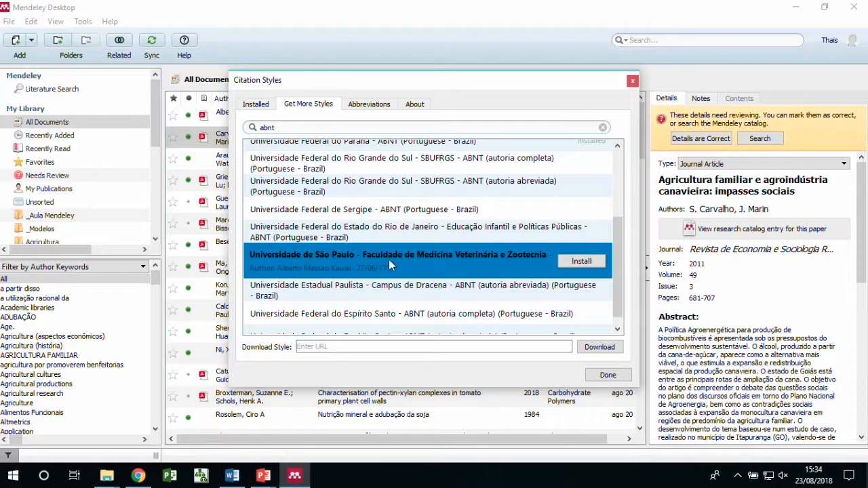
pyautogui.scroll(3, 391, 266)
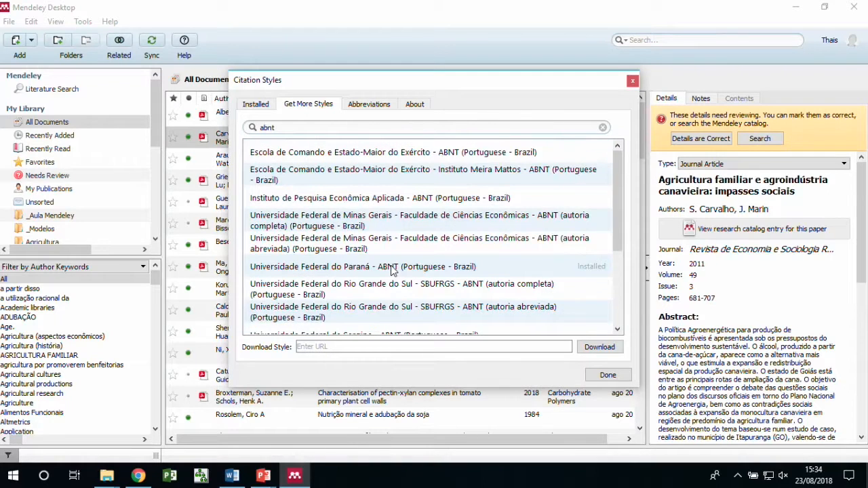
pyautogui.scroll(-3, 391, 251)
pyautogui.click(389, 245)
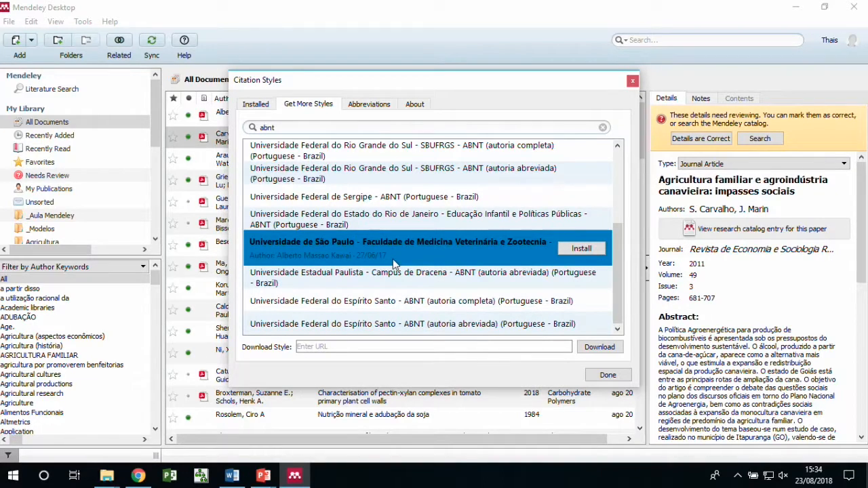
pyautogui.scroll(3, 393, 263)
pyautogui.doubleClick(293, 126)
# Search 'associacao bra', install the Associação Brasileira de Normas Técnicas style, and return to Installed
pyautogui.write('associacao bra')
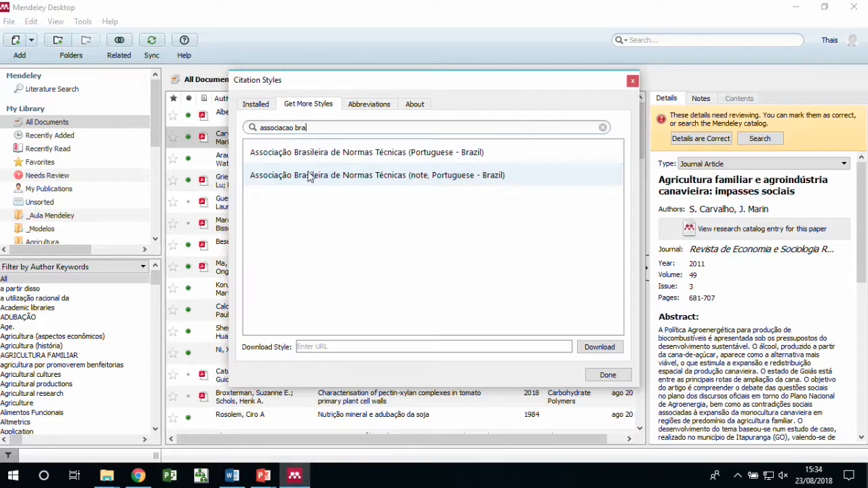
pyautogui.click(343, 154)
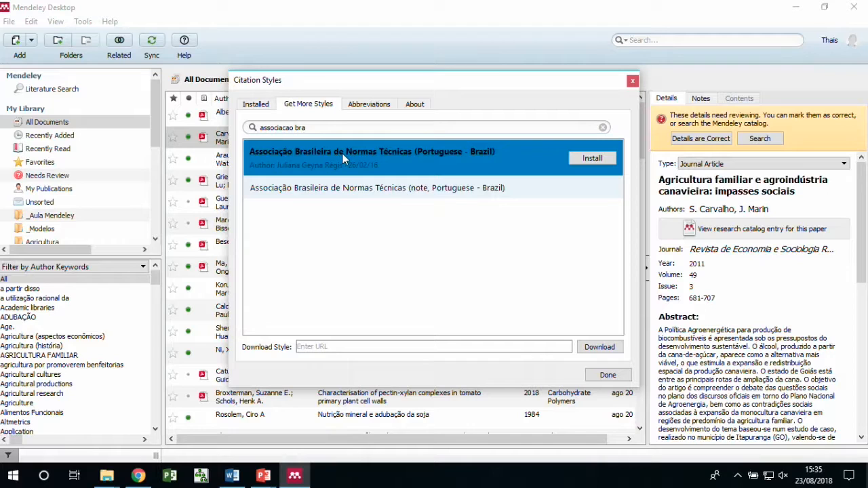
pyautogui.click(592, 160)
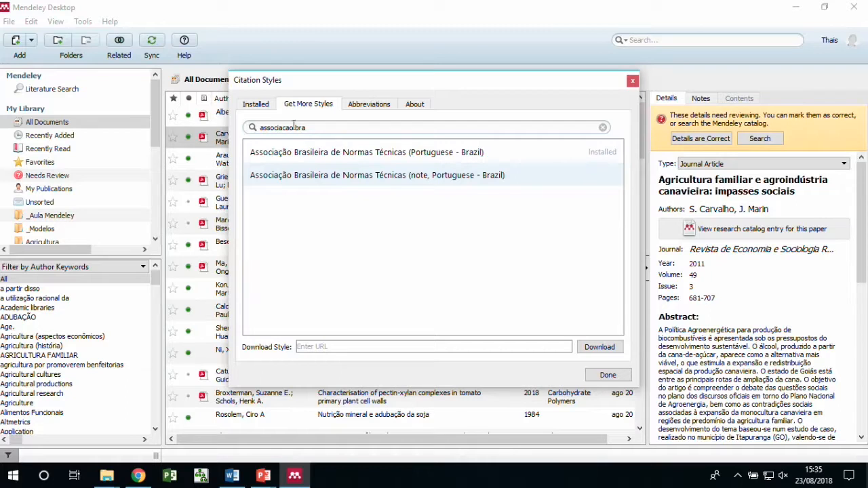
pyautogui.click(256, 107)
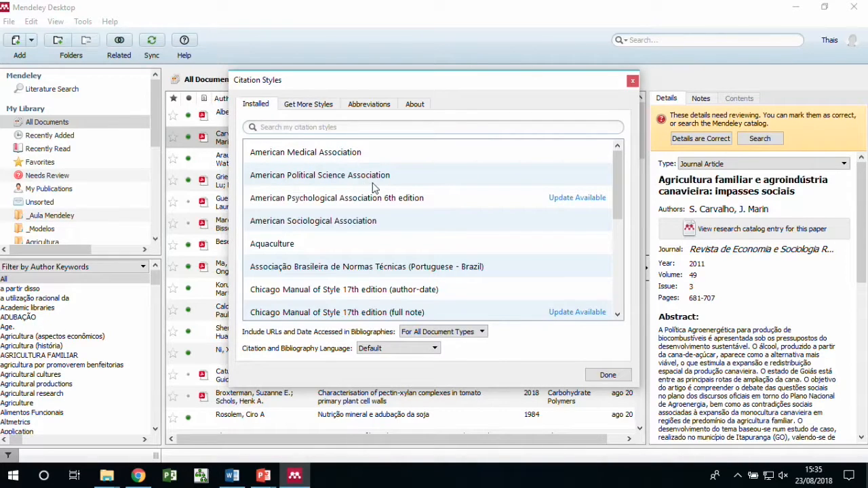
# Select the newly installed ABNT style in the Installed list and make it the active style
pyautogui.scroll(-1, 372, 188)
pyautogui.scroll(-3, 372, 188)
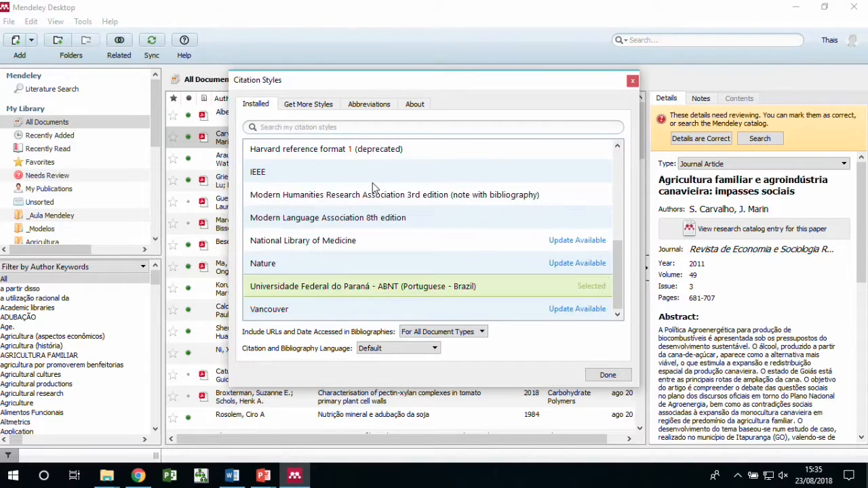
pyautogui.scroll(4, 373, 188)
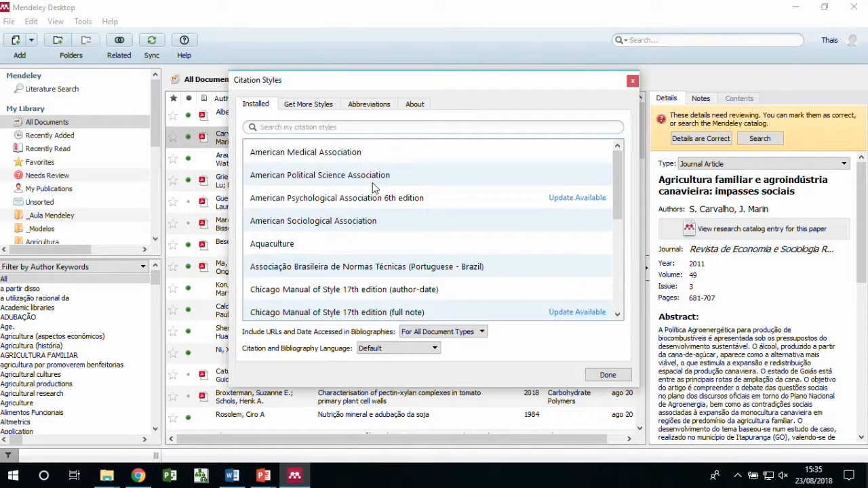
pyautogui.scroll(-1, 390, 221)
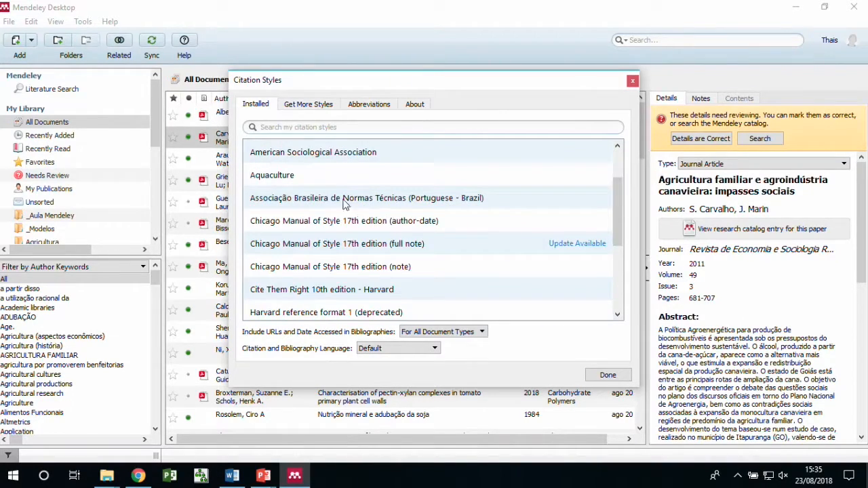
pyautogui.click(314, 198)
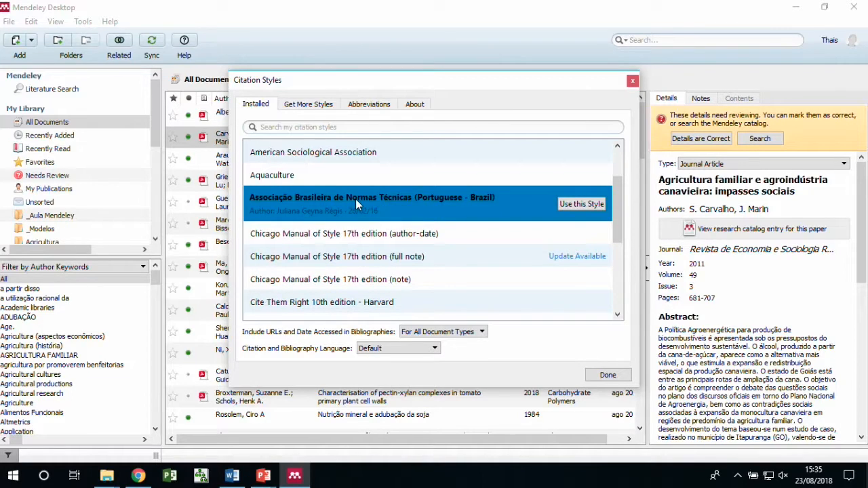
pyautogui.click(573, 207)
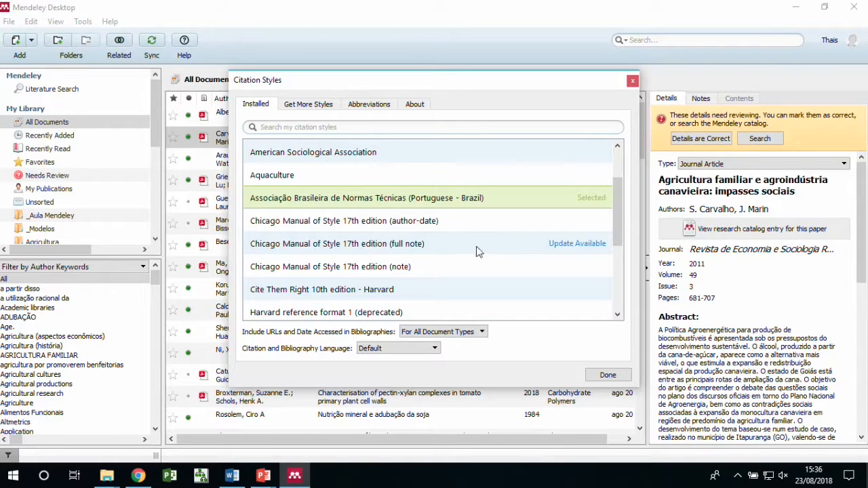
# Inspect the Chicago full note style's actions, reselect ABNT, and close the Citation Styles window
pyautogui.click(555, 246)
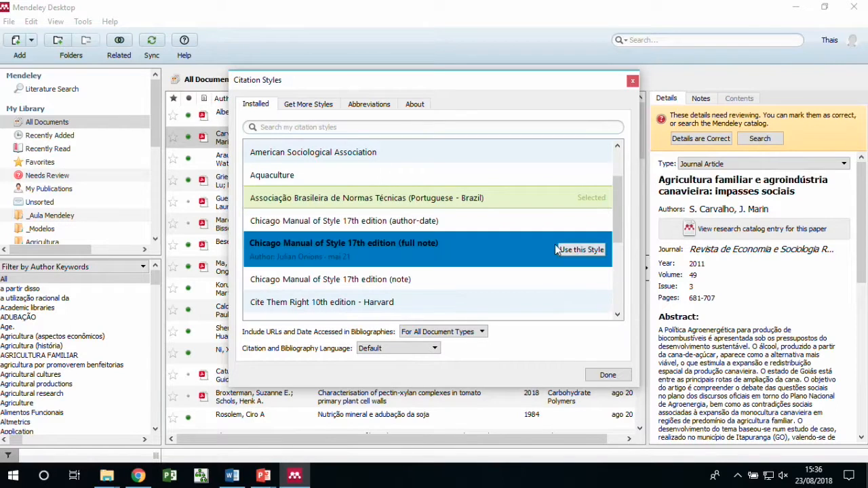
pyautogui.rightClick(453, 250)
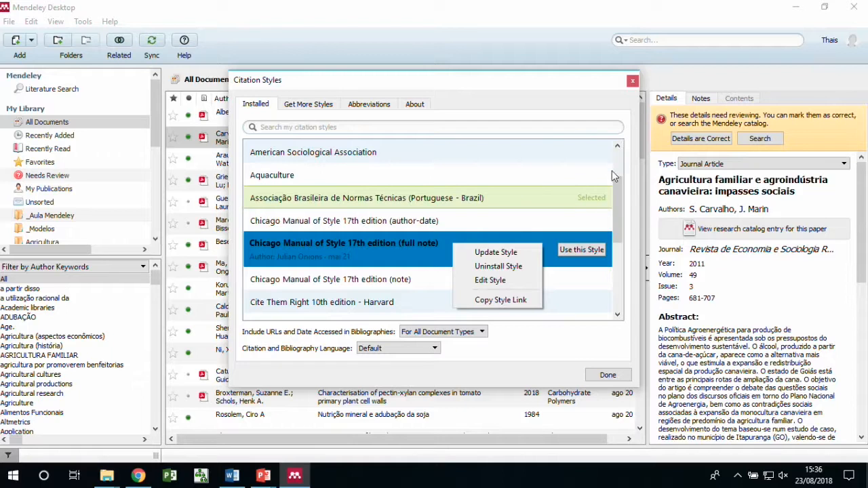
pyautogui.click(617, 147)
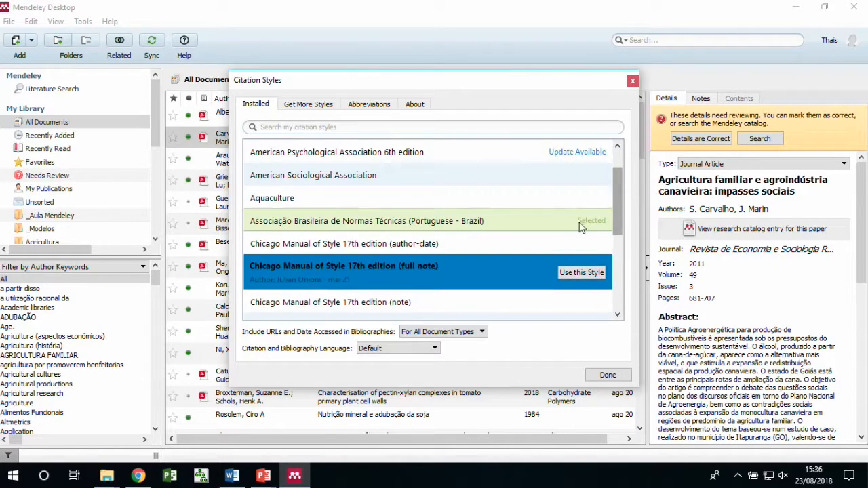
pyautogui.click(414, 218)
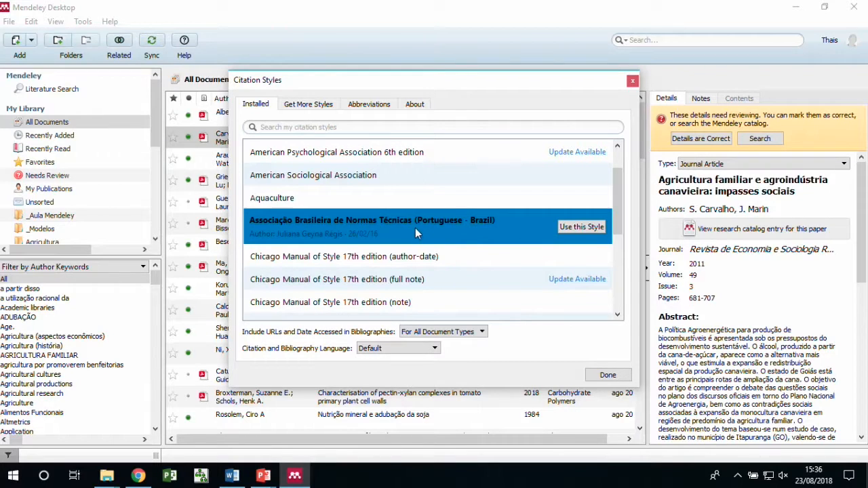
pyautogui.click(608, 376)
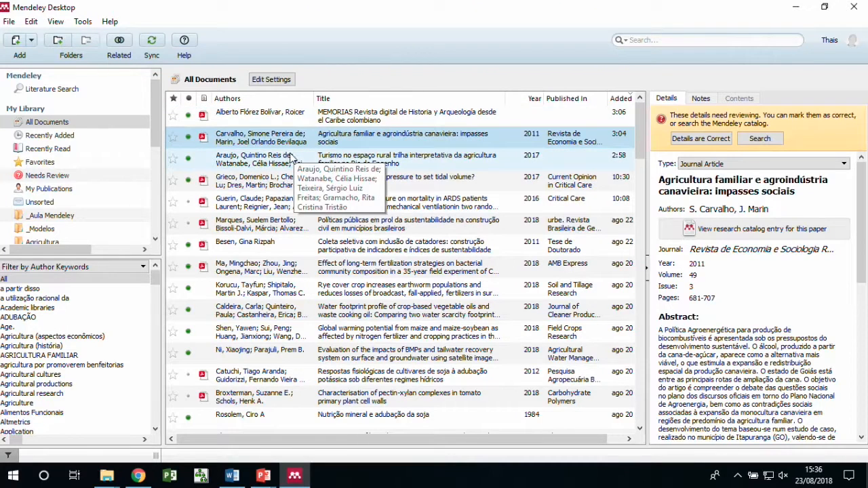
# Display the library as formatted ABNT citations and scroll through them
pyautogui.click(83, 22)
pyautogui.moveTo(55, 24)
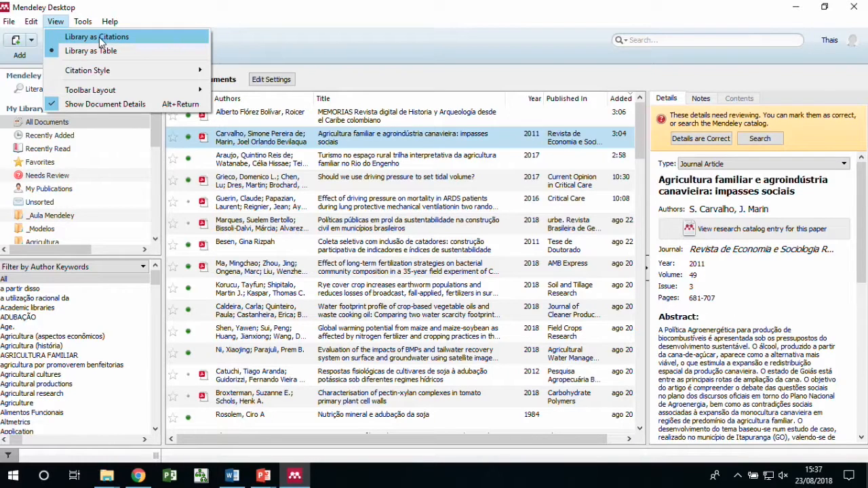
pyautogui.click(99, 41)
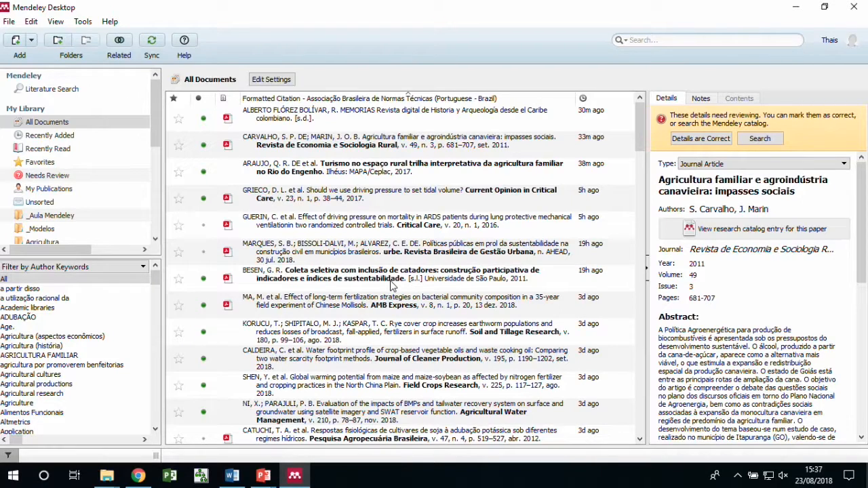
pyautogui.scroll(-2, 391, 286)
pyautogui.scroll(-4, 391, 286)
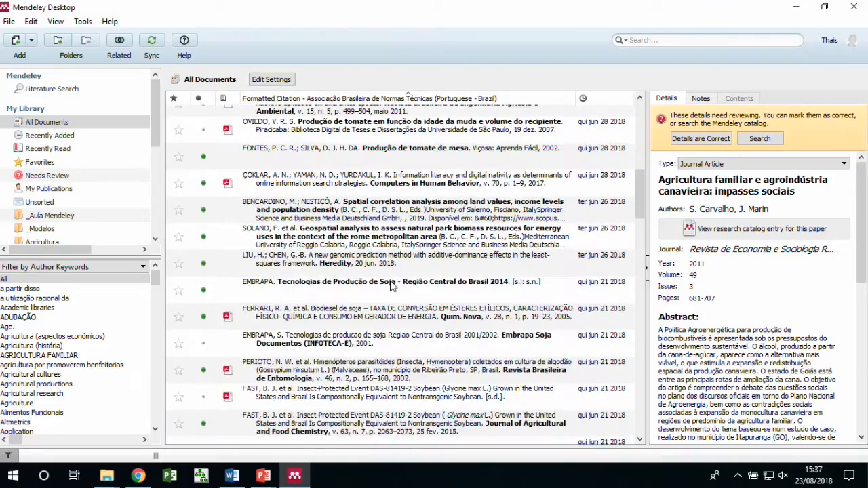
pyautogui.scroll(-5, 391, 286)
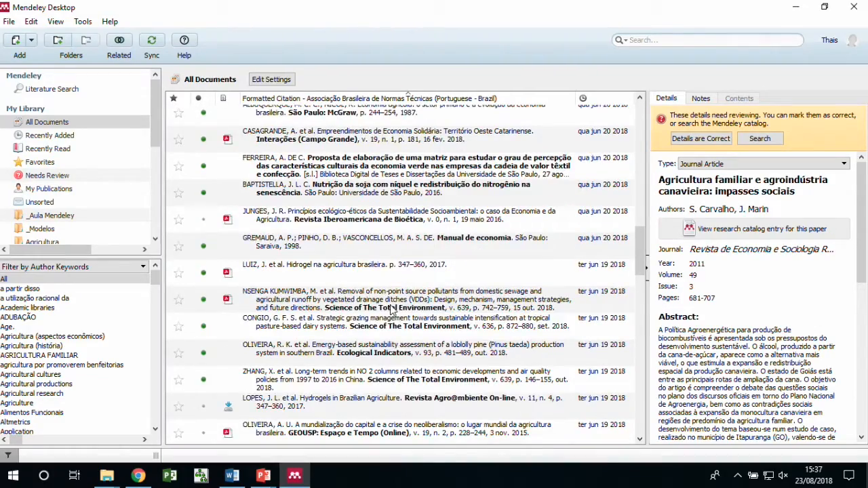
# Switch the library back to a table listing Authors, Title, Year and Published In
pyautogui.scroll(5, 391, 323)
pyautogui.scroll(6, 392, 323)
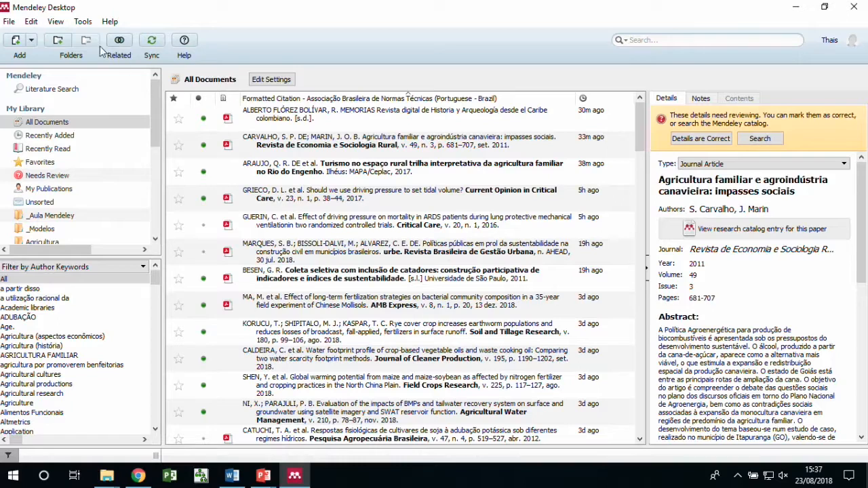
pyautogui.click(55, 22)
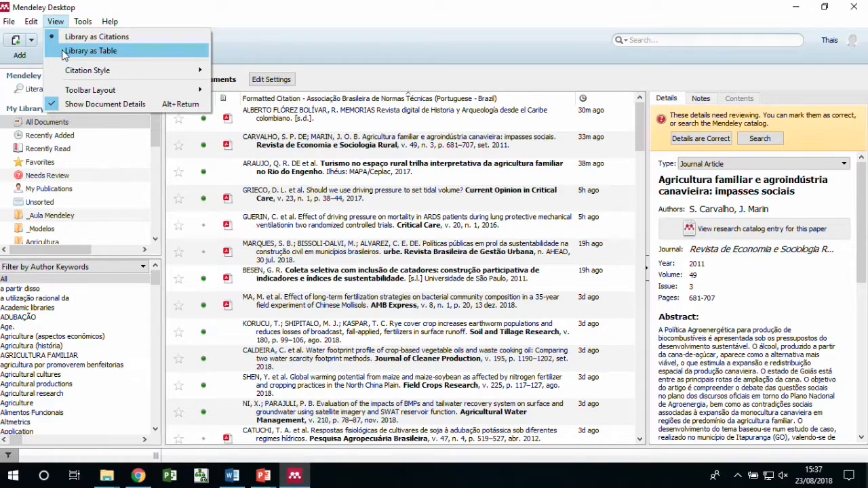
pyautogui.click(61, 50)
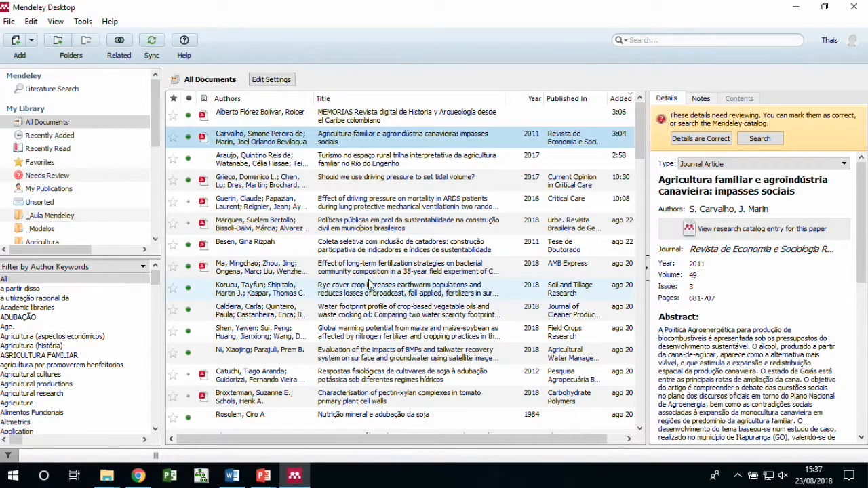
# Sync the library with Mendeley Web and bring up the Add documents dropdown
pyautogui.moveTo(567, 440); pyautogui.dragTo(520, 431)
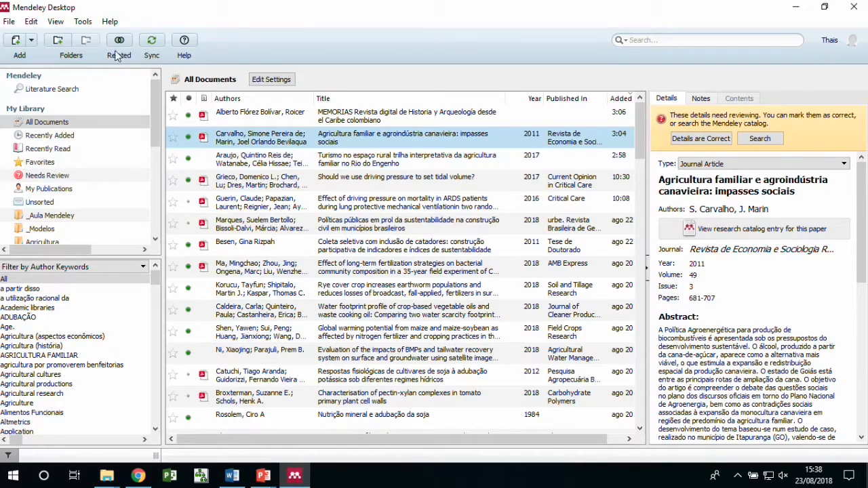
pyautogui.click(152, 42)
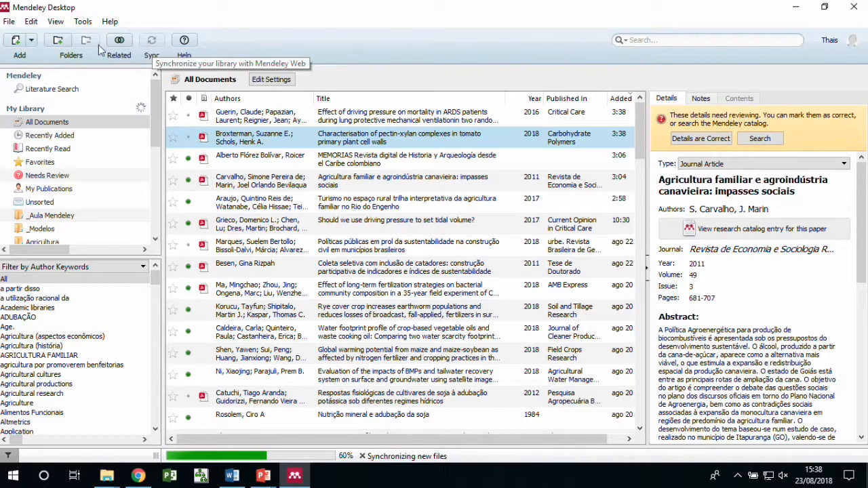
pyautogui.click(30, 43)
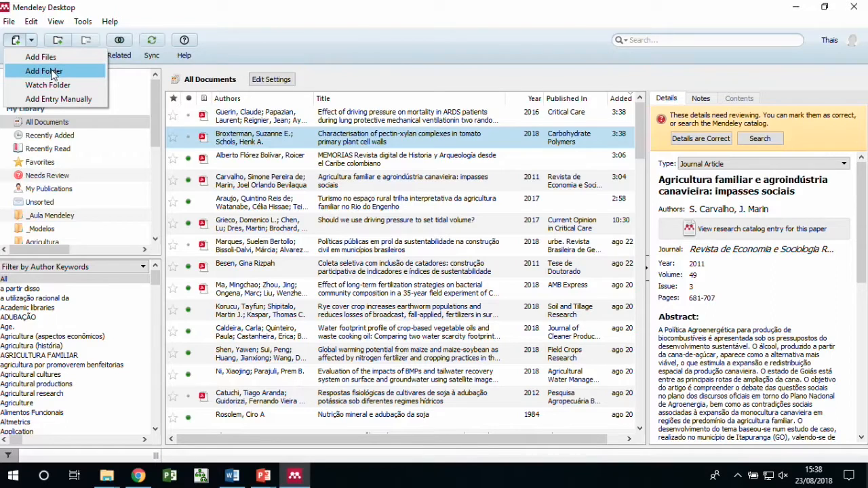
pyautogui.click(86, 102)
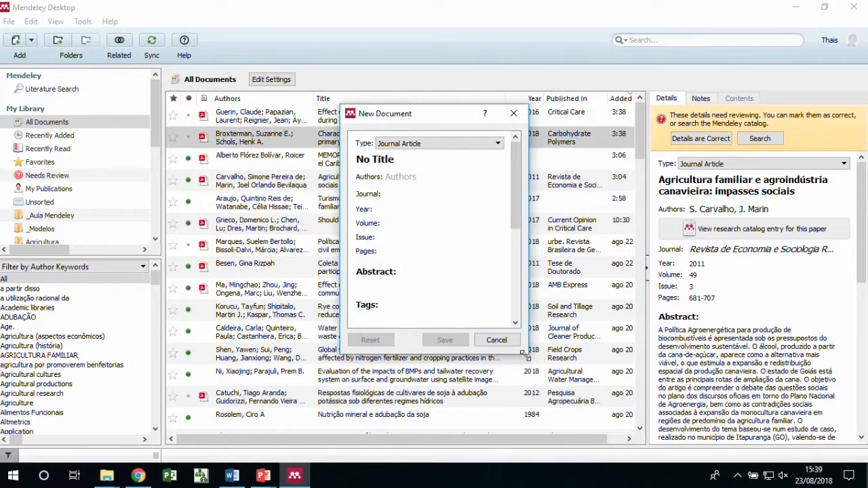
pyautogui.moveTo(524, 354); pyautogui.dragTo(535, 408)
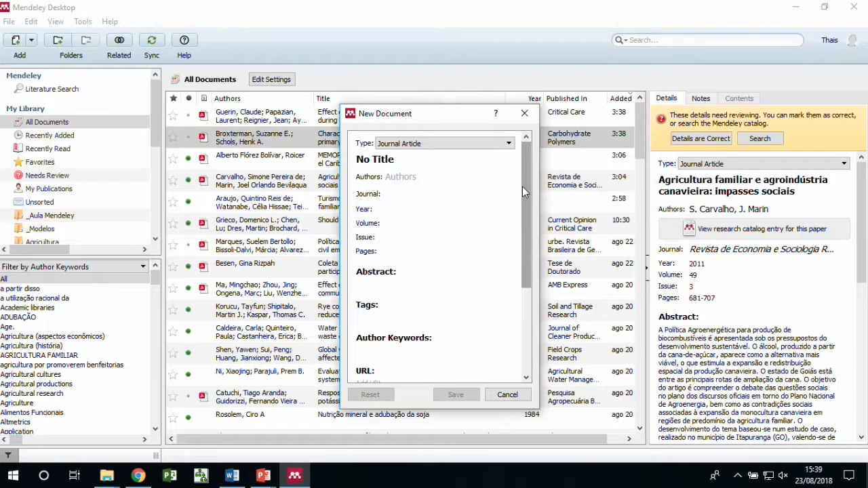
pyautogui.moveTo(522, 176); pyautogui.dragTo(529, 266)
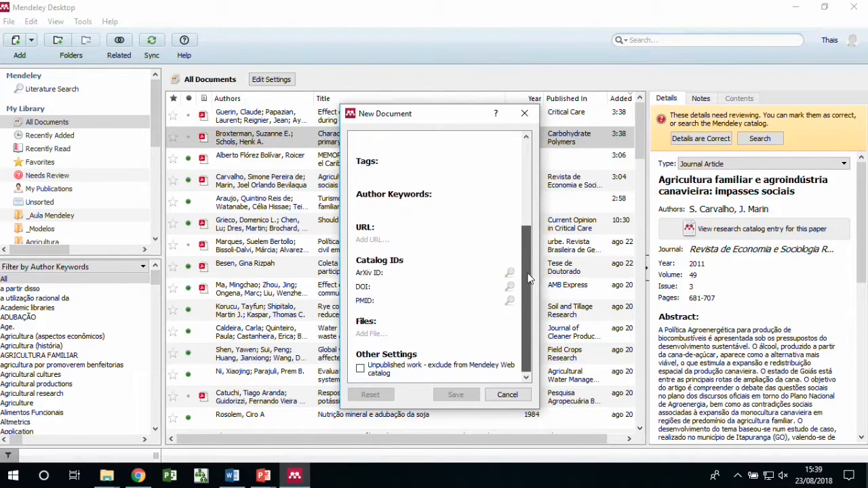
pyautogui.click(387, 287)
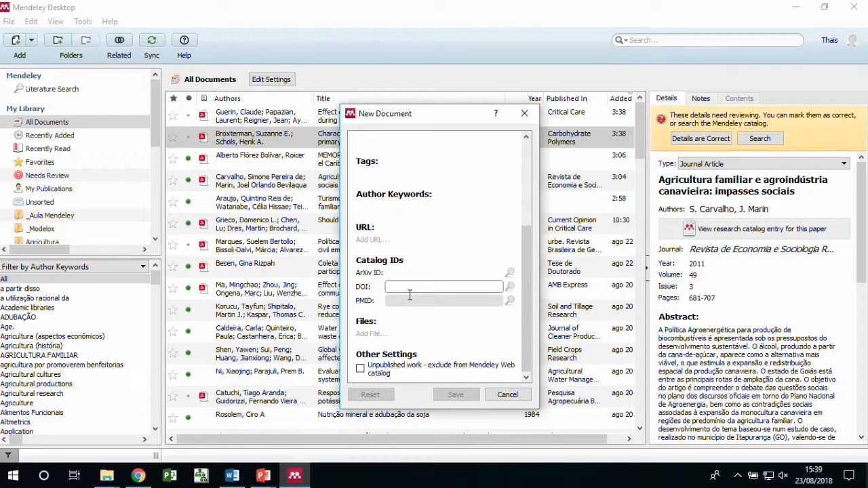
pyautogui.scroll(5, 410, 292)
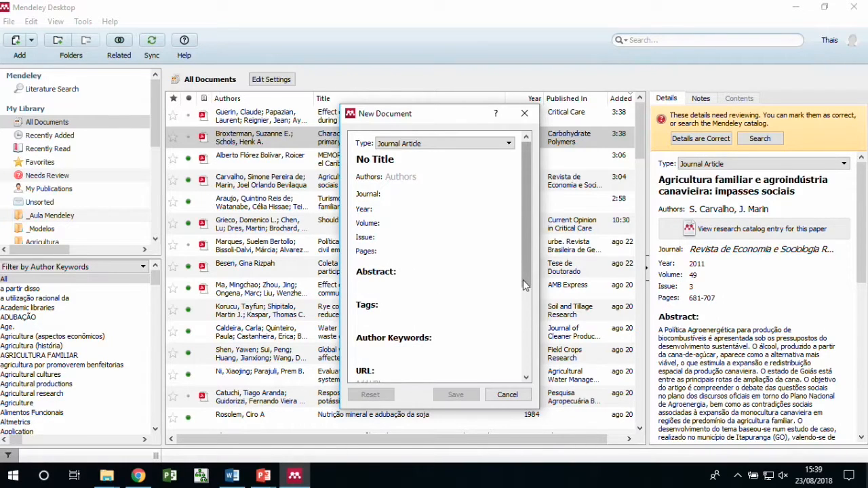
pyautogui.click(525, 114)
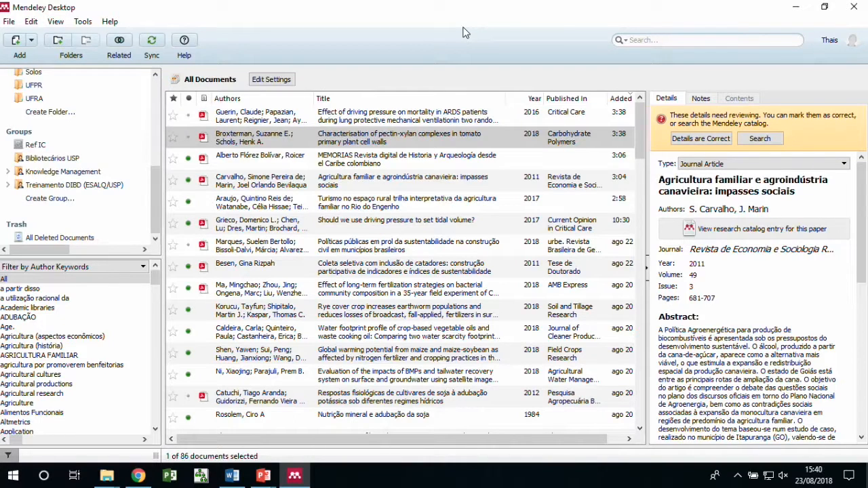
pyautogui.click(202, 140)
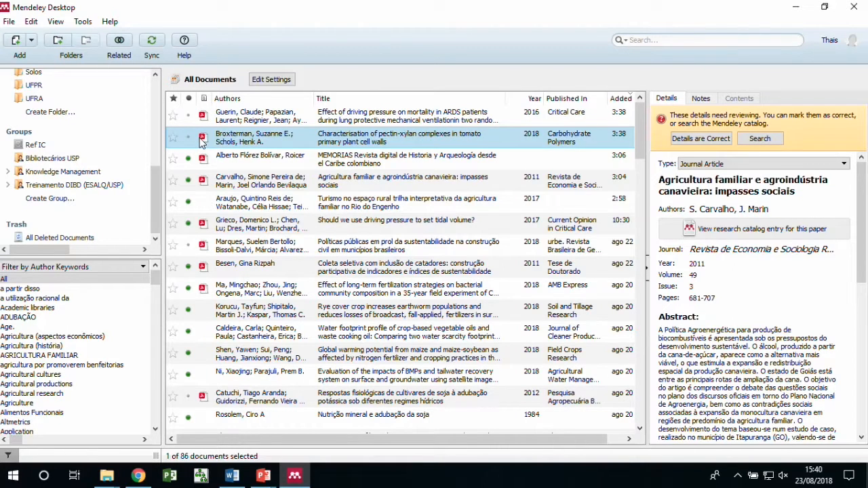
pyautogui.click(201, 138)
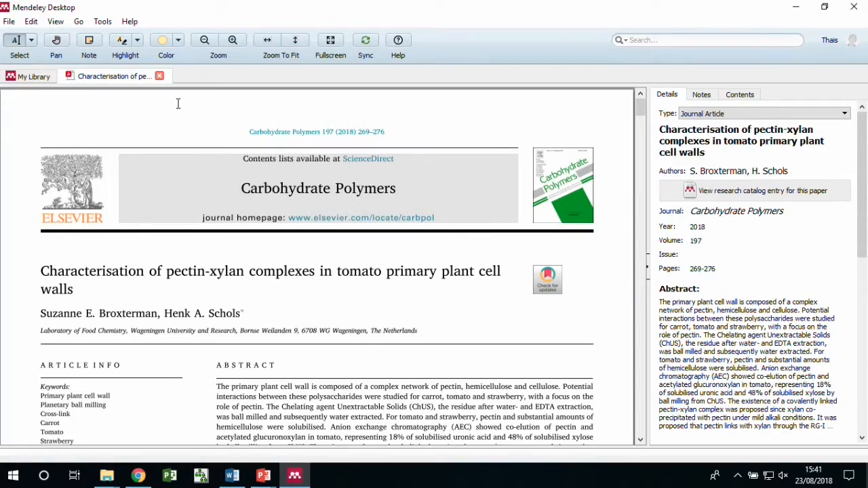
pyautogui.scroll(-10, 224, 264)
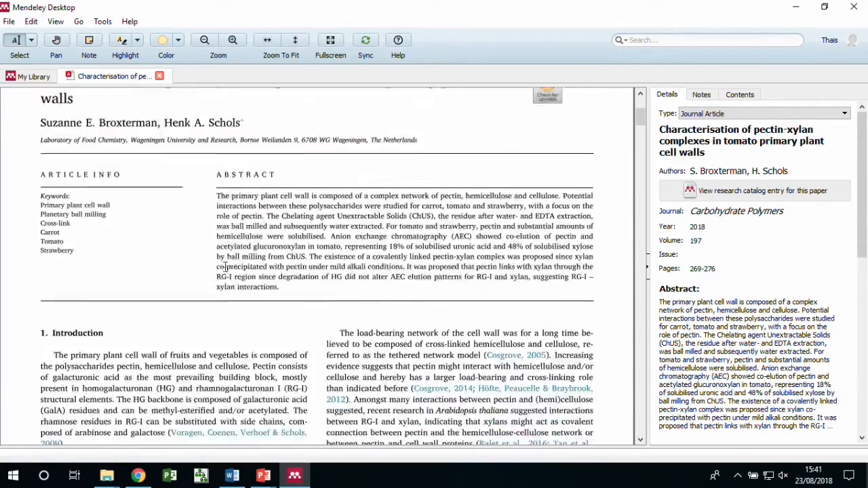
pyautogui.scroll(-10, 225, 267)
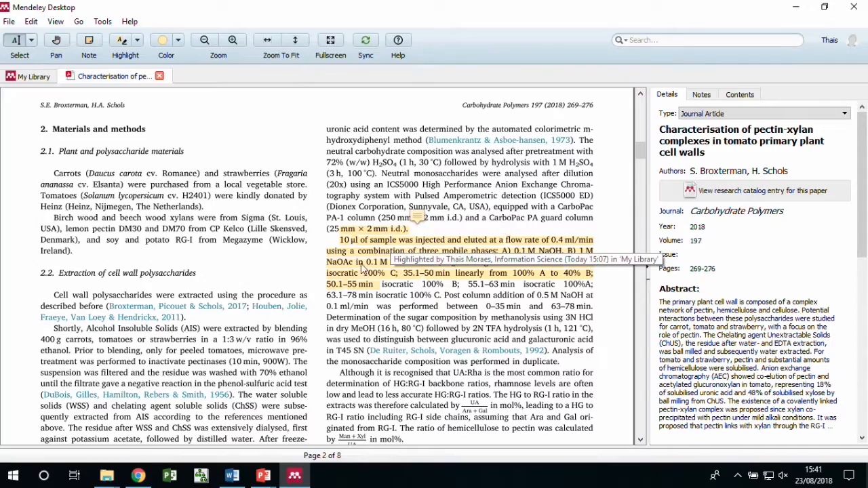
pyautogui.scroll(-1, 377, 302)
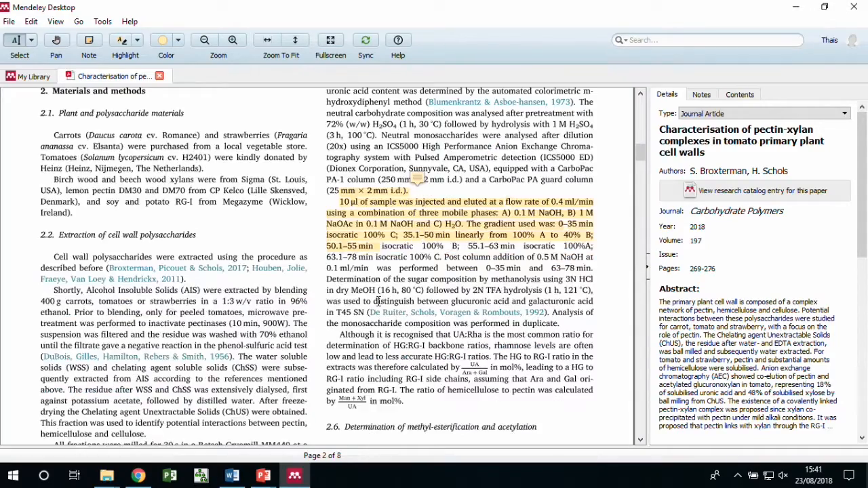
pyautogui.scroll(15, 378, 302)
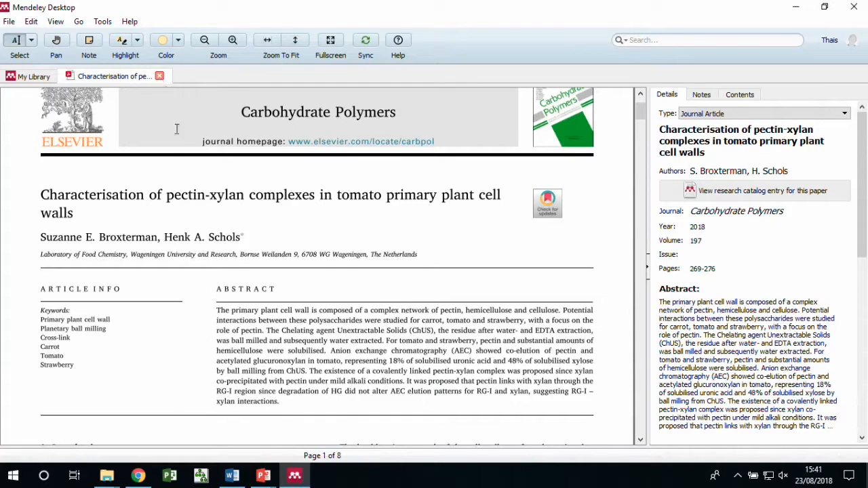
pyautogui.click(159, 76)
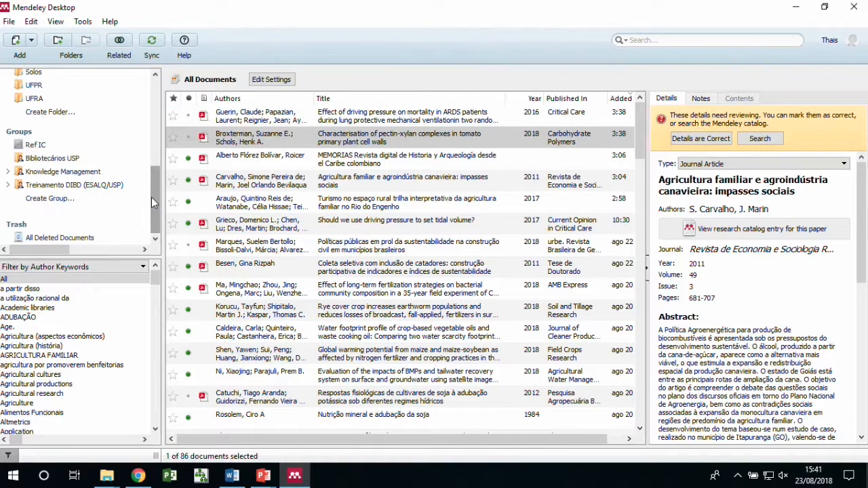
# In All Deleted Documents, permanently delete the first four trashed documents
pyautogui.moveTo(152, 198)
pyautogui.mouseDown()
pyautogui.moveTo(152, 135)
pyautogui.moveTo(152, 197)
pyautogui.mouseUp()
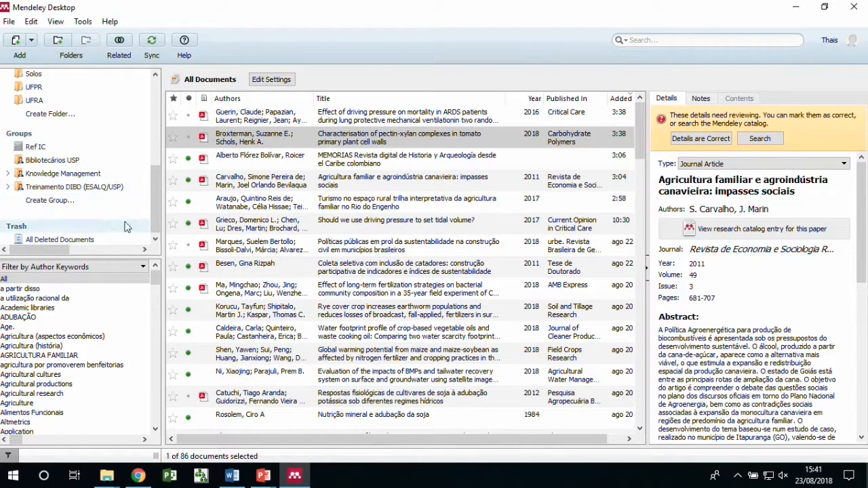
pyautogui.moveTo(151, 207); pyautogui.dragTo(153, 234)
pyautogui.click(83, 240)
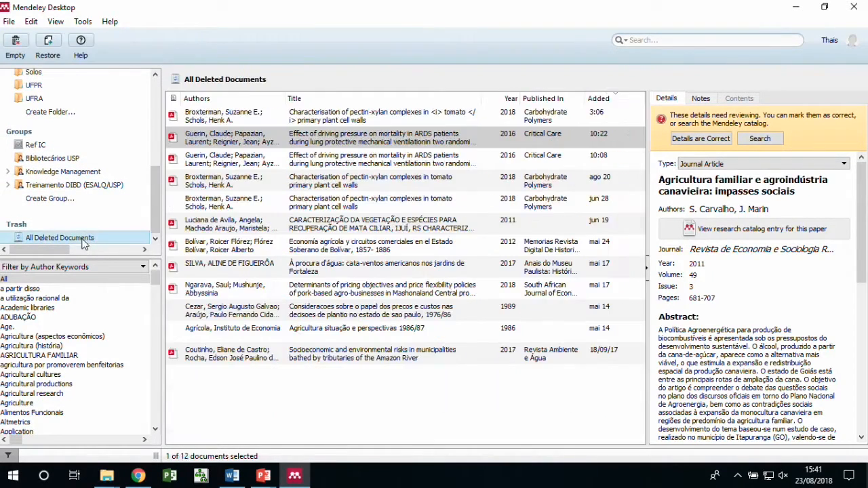
pyautogui.click(226, 118)
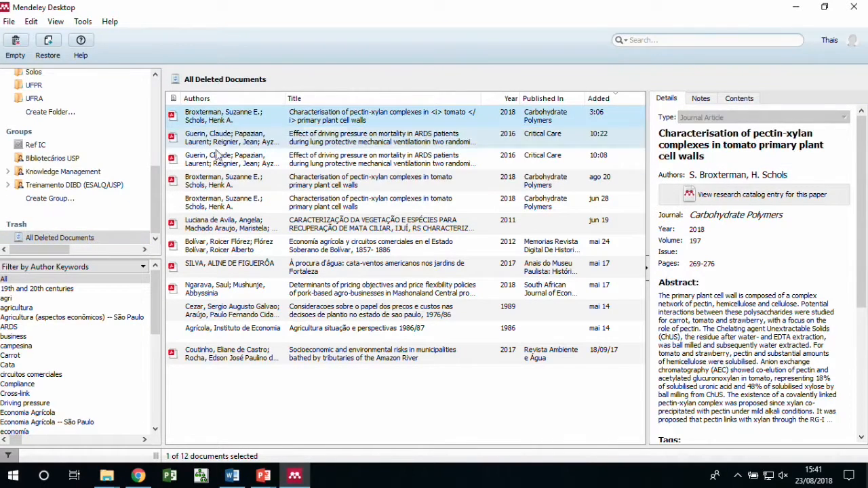
pyautogui.keyDown('shift'); pyautogui.click(218, 187); pyautogui.keyUp('shift')
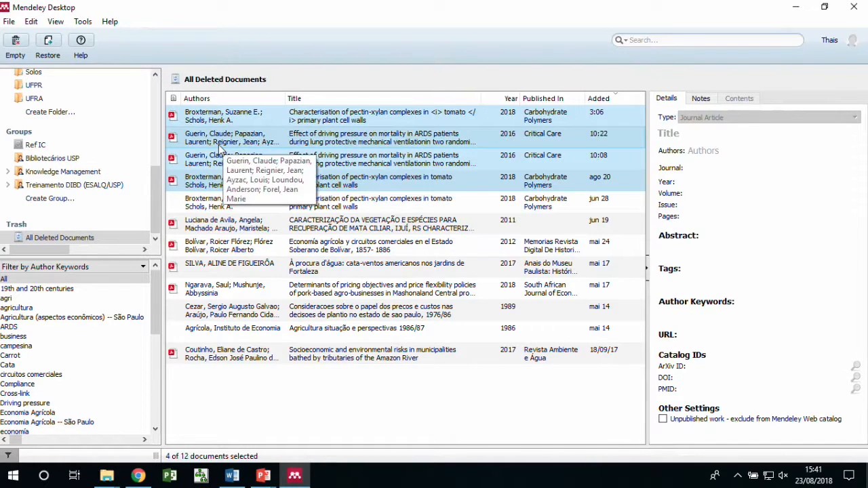
pyautogui.press('Delete')
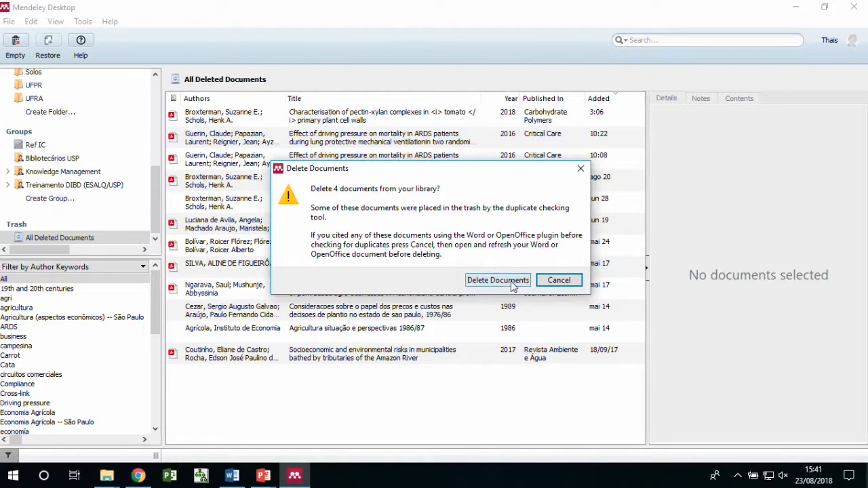
pyautogui.click(497, 280)
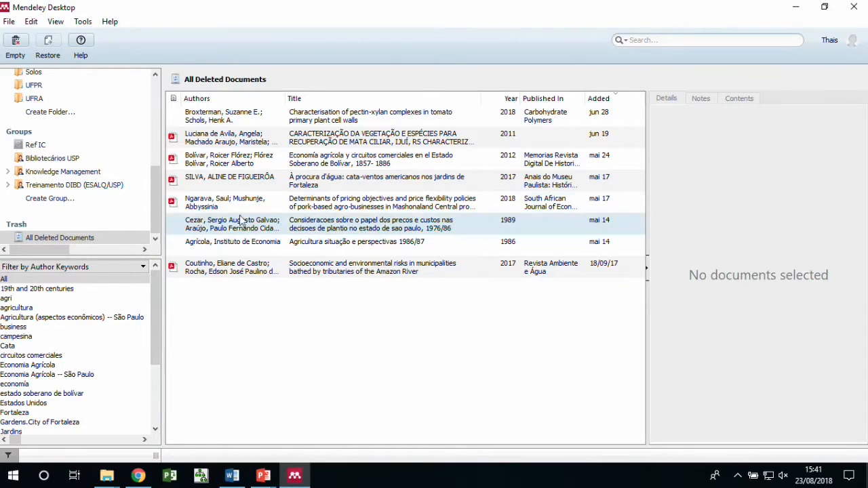
# Empty the trash, permanently deleting the eight remaining documents
pyautogui.moveTo(153, 205); pyautogui.dragTo(153, 101)
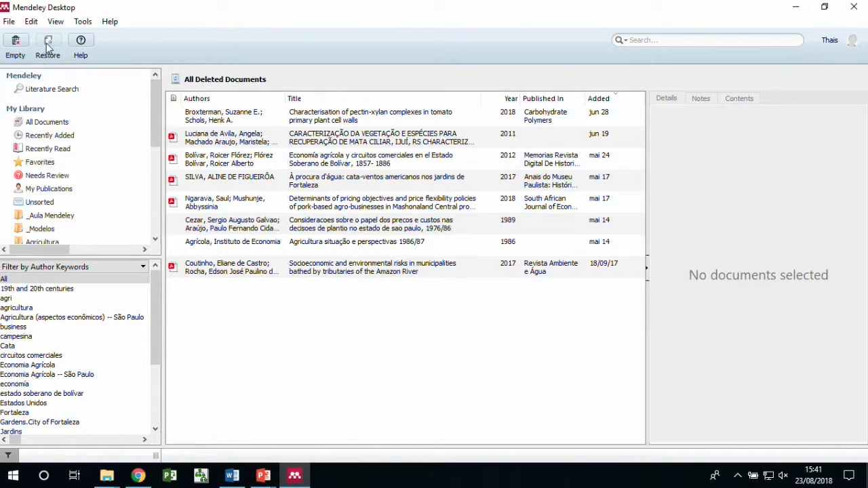
pyautogui.click(17, 42)
pyautogui.click(442, 250)
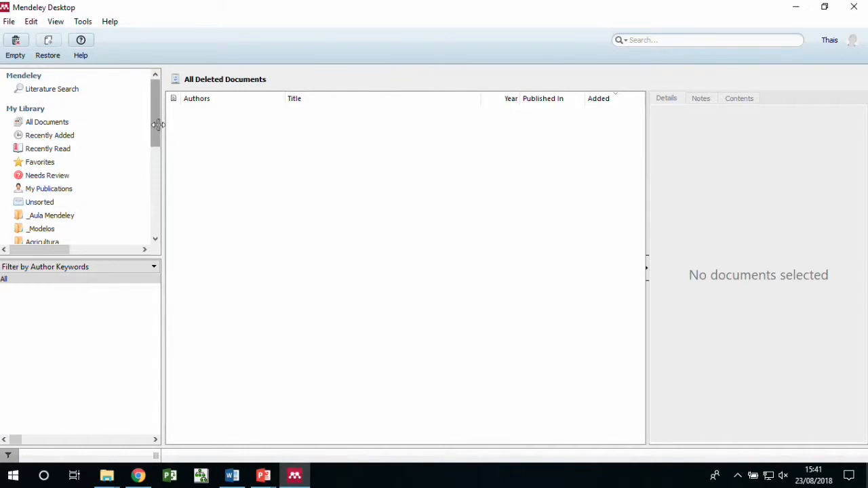
# Show the _Aula Mendeley folder's six documents, then open Tools > Options
pyautogui.click(56, 222)
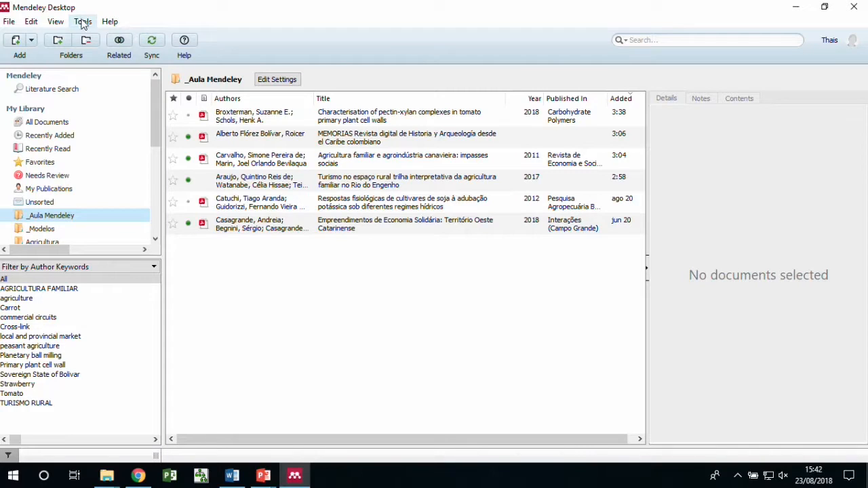
pyautogui.click(83, 21)
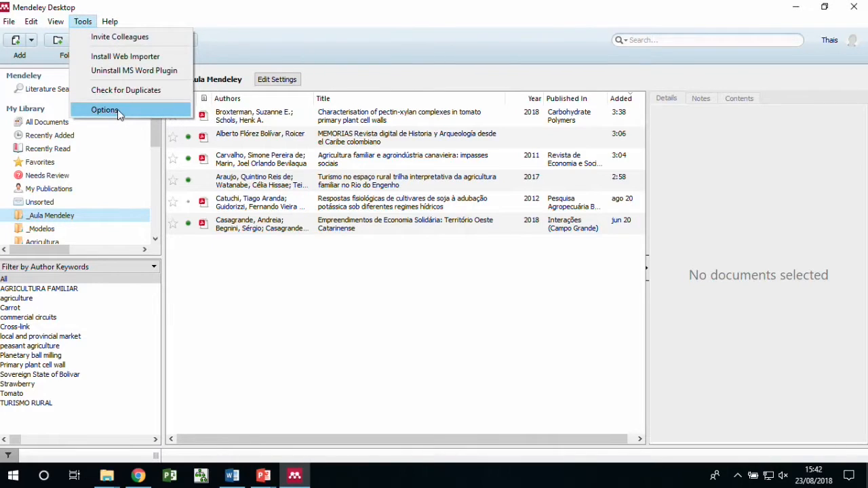
pyautogui.click(117, 109)
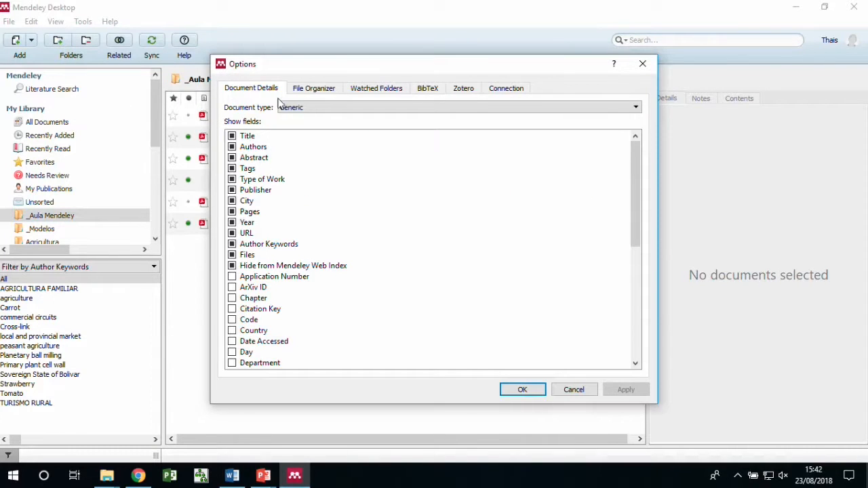
# View the File Organizer settings and check the desktop Mendeley folder in the Copy files to path
pyautogui.click(313, 89)
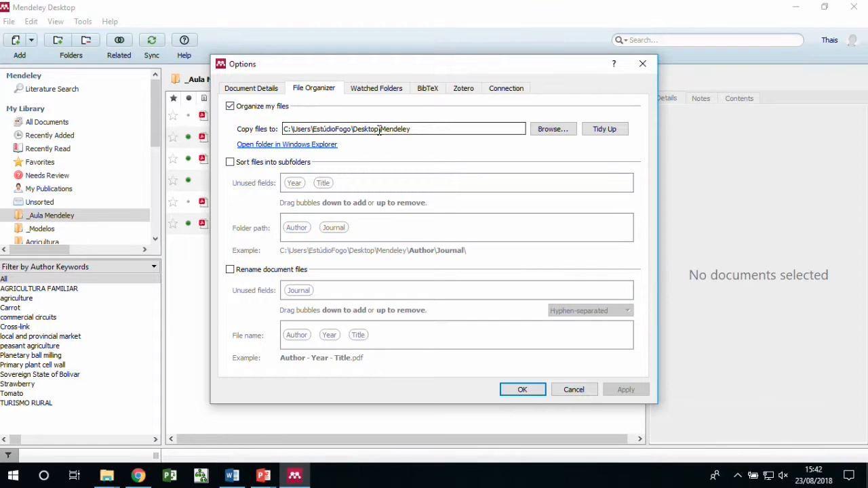
pyautogui.moveTo(417, 134); pyautogui.dragTo(380, 135)
pyautogui.click(434, 130)
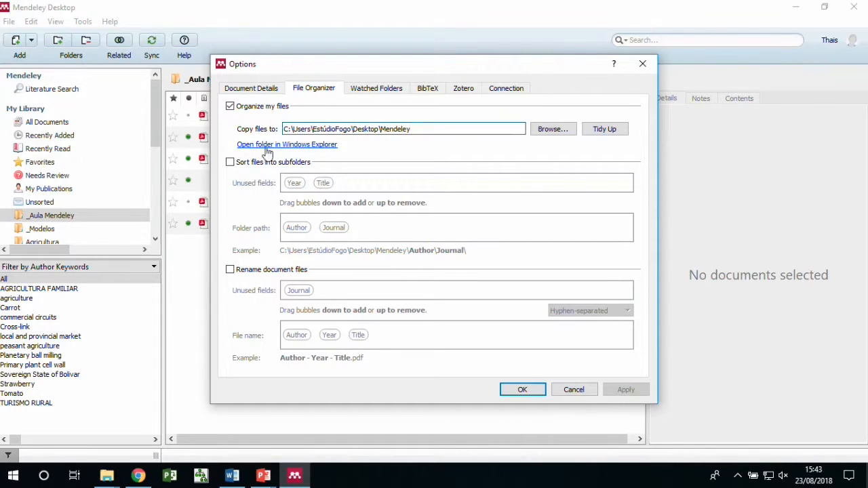
# Enable subfolder sorting with the folder path set to Year only, removing Author and Journal
pyautogui.click(230, 164)
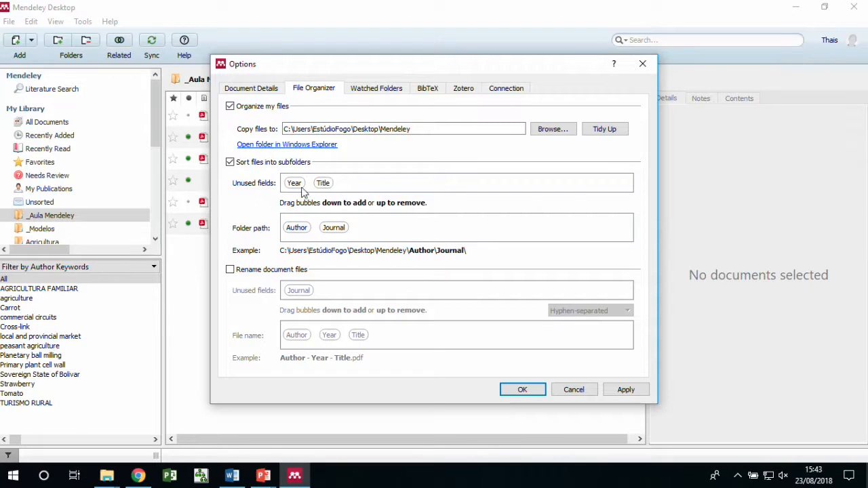
pyautogui.moveTo(296, 231); pyautogui.dragTo(332, 193)
pyautogui.moveTo(297, 229); pyautogui.dragTo(384, 184)
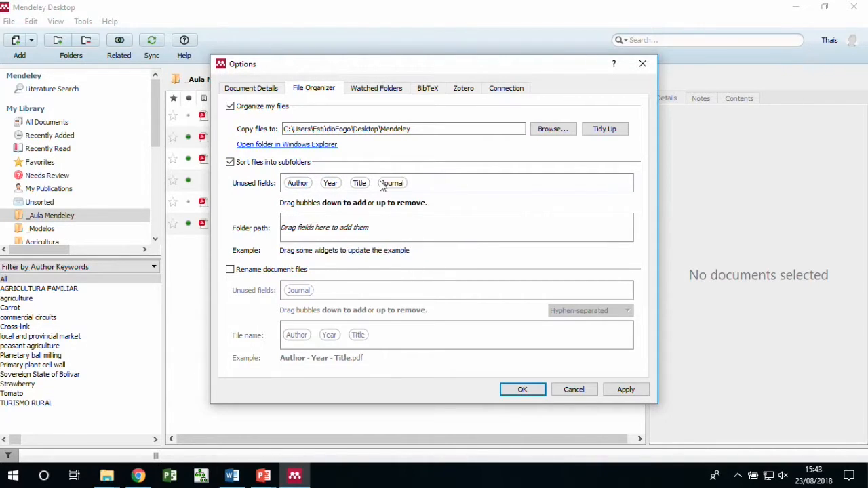
pyautogui.moveTo(328, 66); pyautogui.dragTo(447, 51)
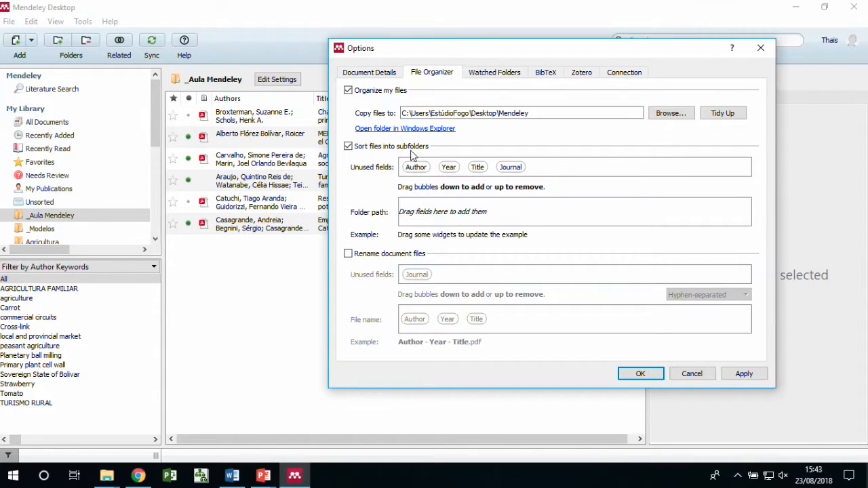
pyautogui.moveTo(450, 171); pyautogui.dragTo(433, 212)
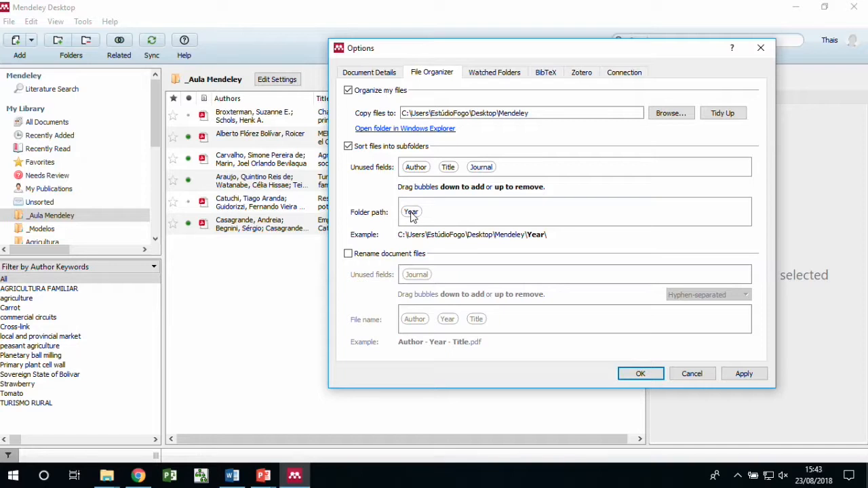
# Enable file renaming with only Author in the file name, and confirm with OK
pyautogui.click(347, 255)
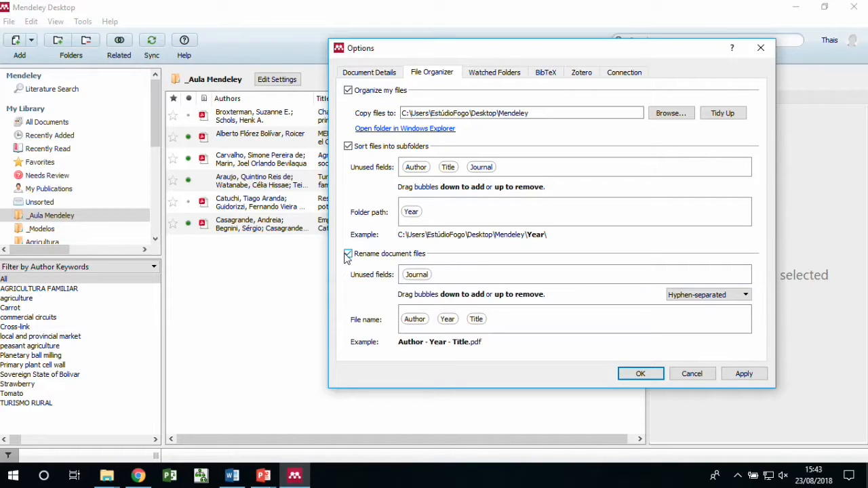
pyautogui.moveTo(445, 321); pyautogui.dragTo(468, 275)
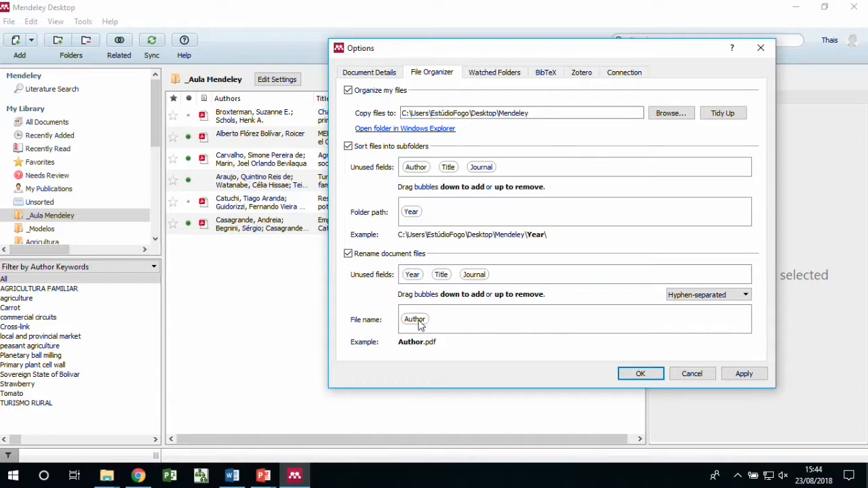
pyautogui.click(649, 376)
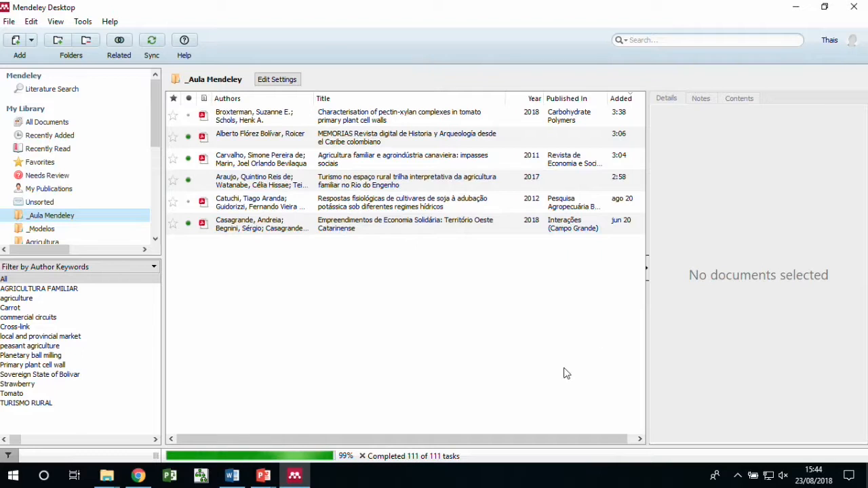
# Browse the desktop Mendeley folder's 2018, 2013 and 2015 subfolders to check the author-named PDFs
pyautogui.click(796, 8)
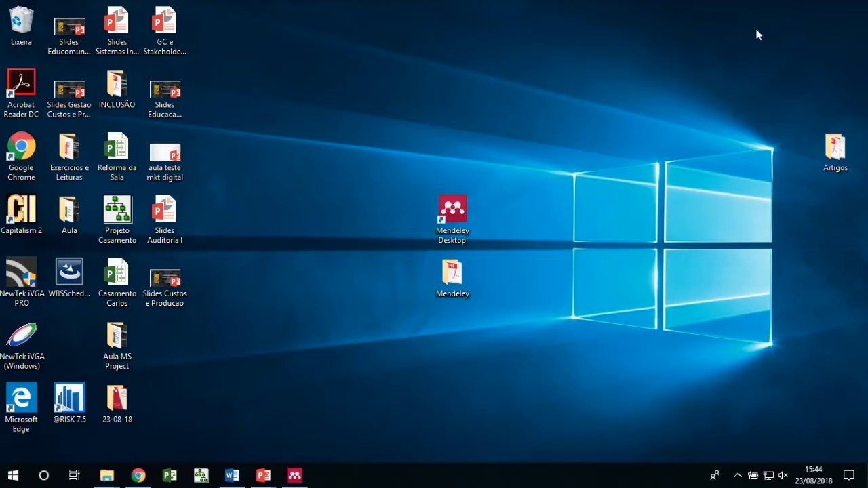
pyautogui.doubleClick(458, 280)
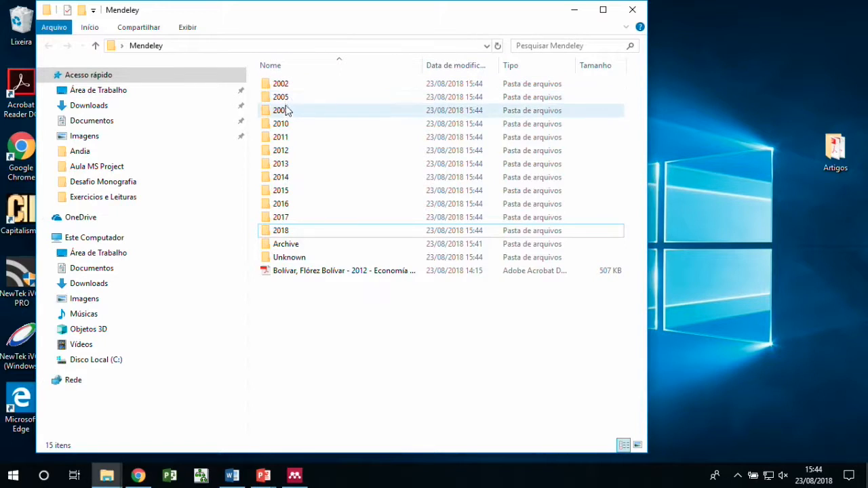
pyautogui.doubleClick(280, 232)
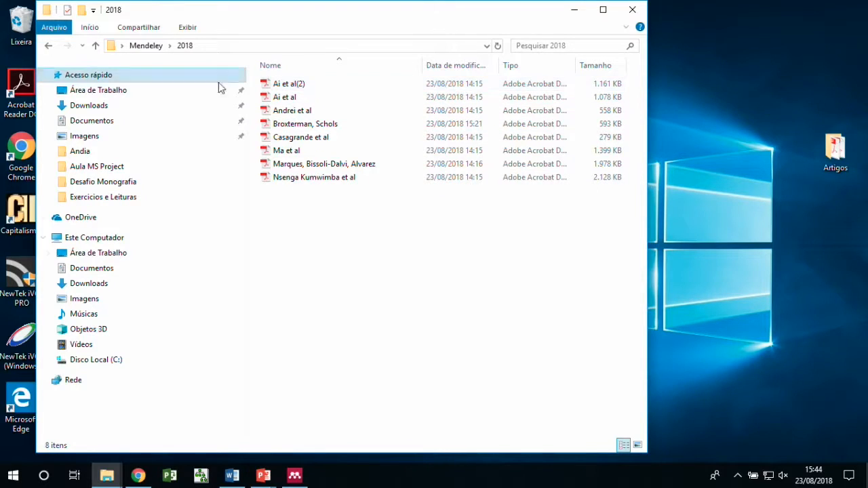
pyautogui.click(147, 45)
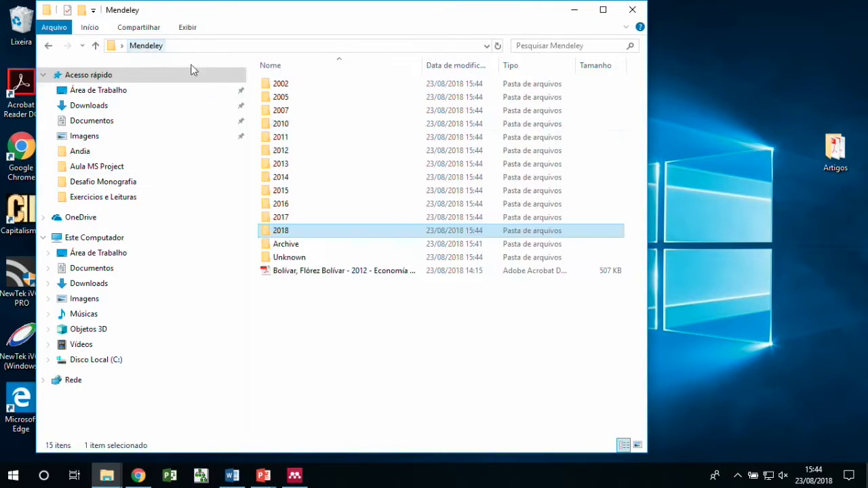
pyautogui.doubleClick(298, 167)
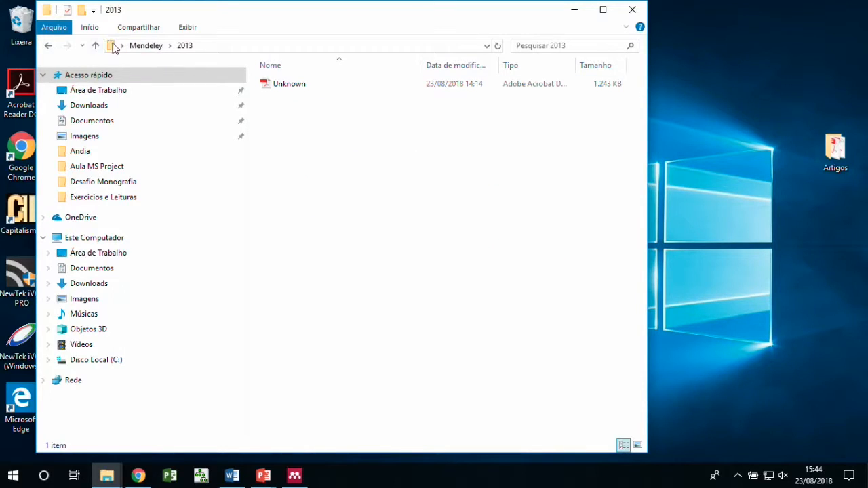
pyautogui.click(48, 46)
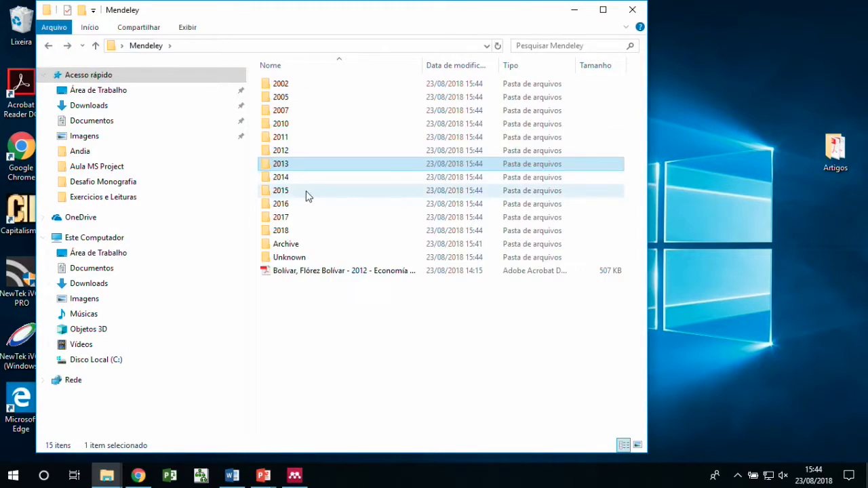
pyautogui.doubleClick(309, 193)
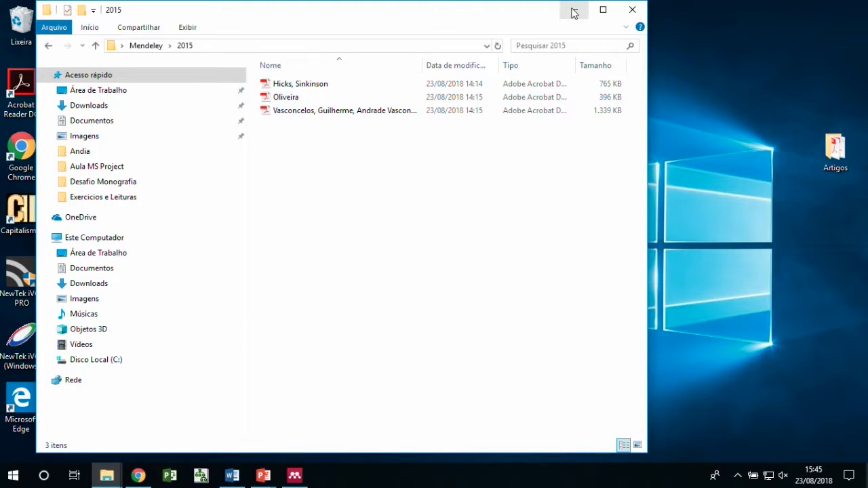
pyautogui.click(574, 13)
# Restore Mendeley and open Tools > Options on the Document Details tab
pyautogui.click(295, 477)
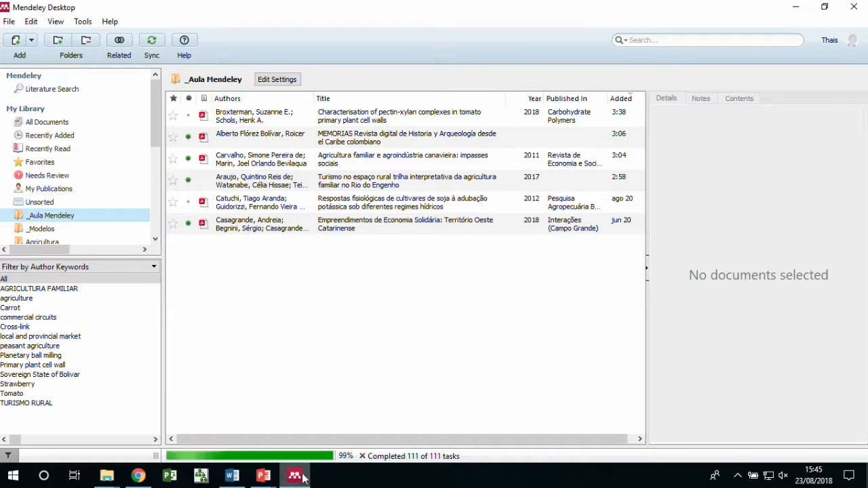
pyautogui.click(82, 21)
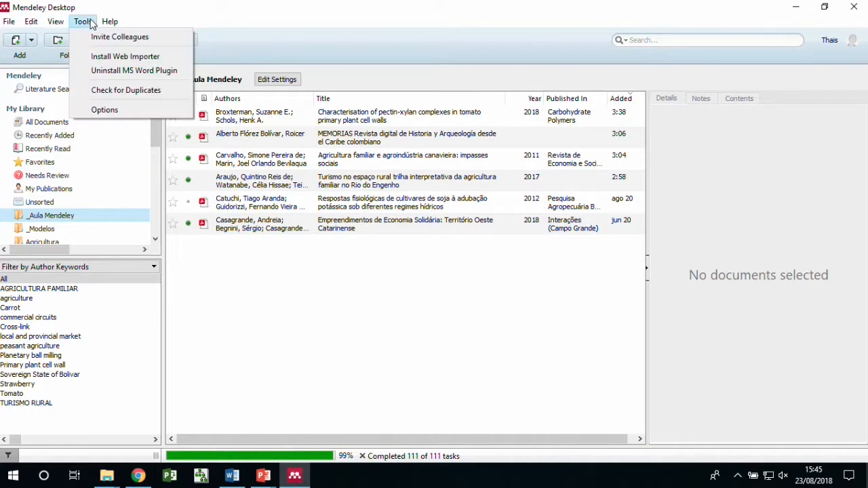
pyautogui.click(104, 115)
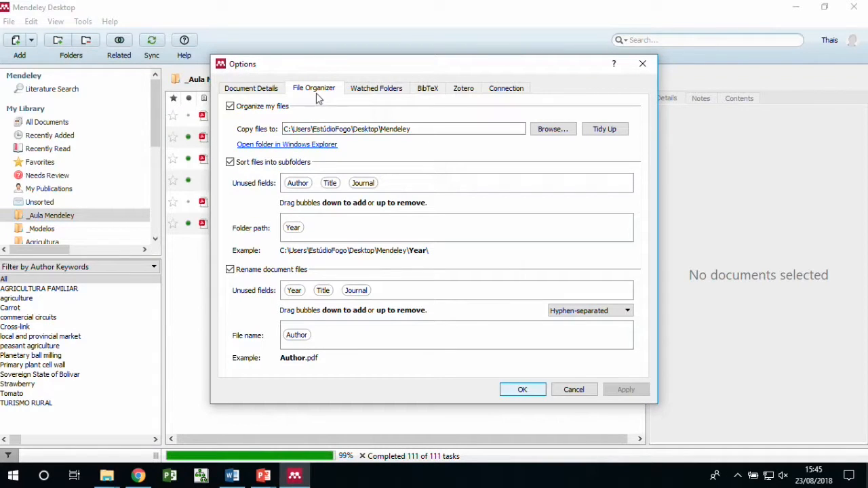
pyautogui.click(251, 89)
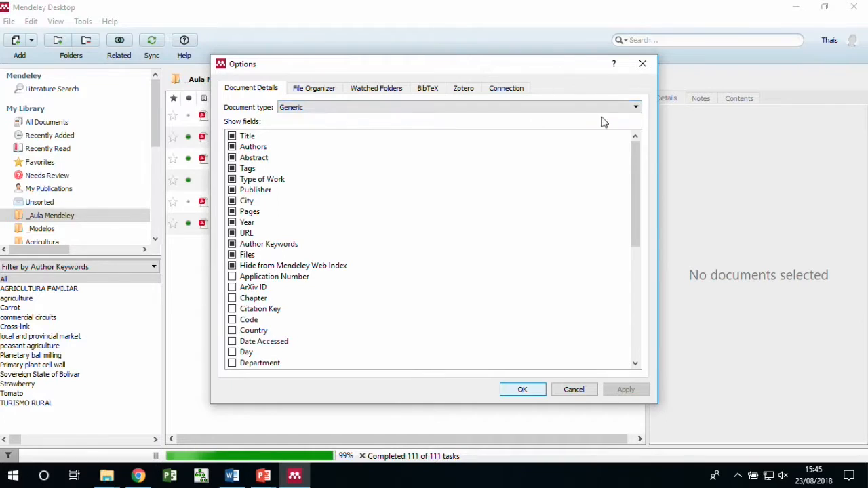
# For the Journal Article document type, tick City and Country in Show fields and save
pyautogui.click(636, 110)
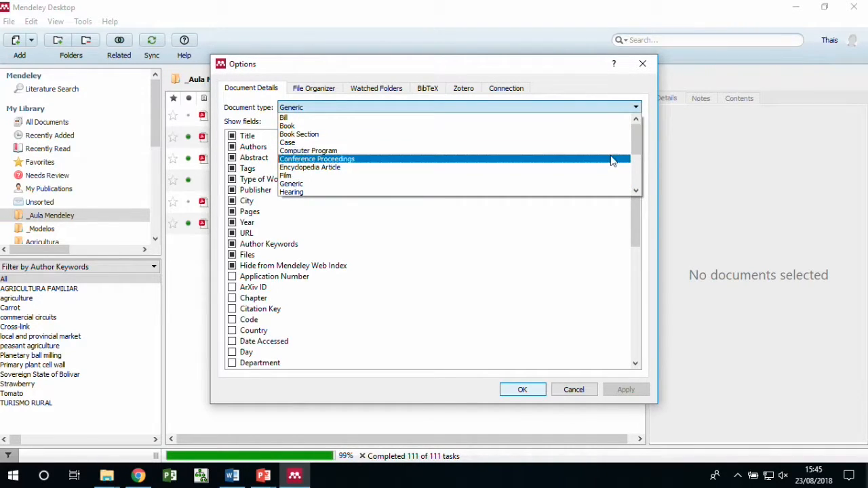
pyautogui.scroll(-2, 612, 162)
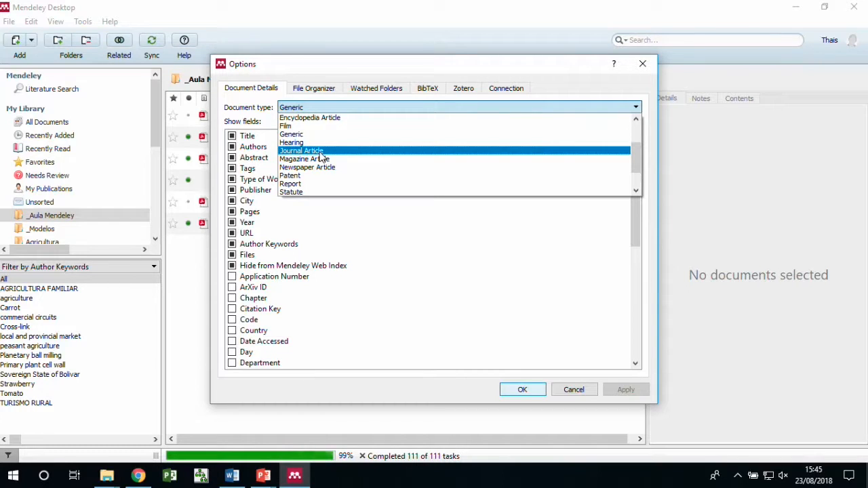
pyautogui.click(321, 157)
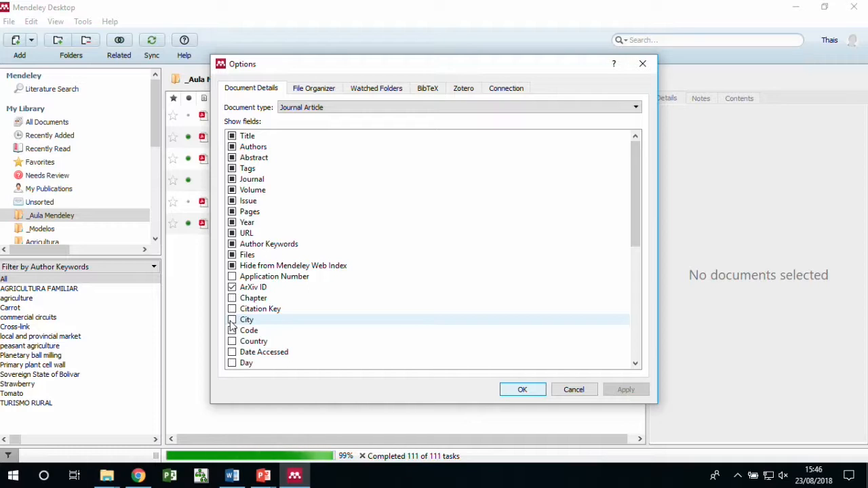
pyautogui.click(232, 321)
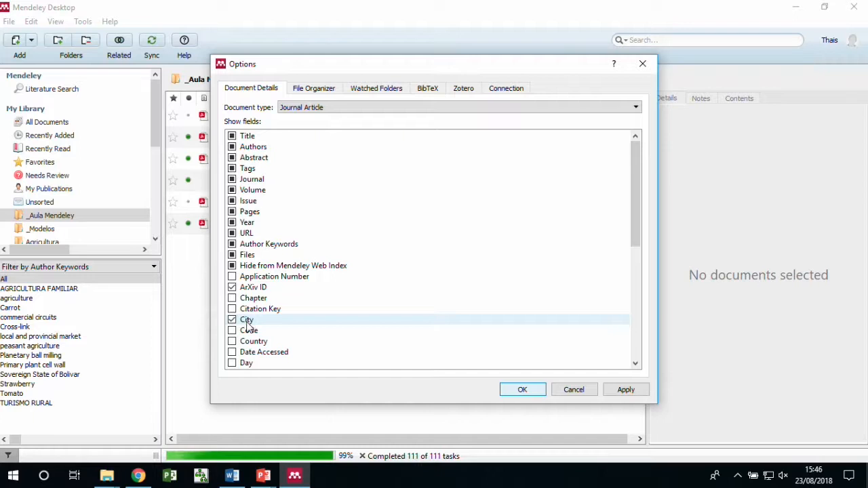
pyautogui.click(232, 342)
pyautogui.moveTo(304, 77); pyautogui.dragTo(310, 42)
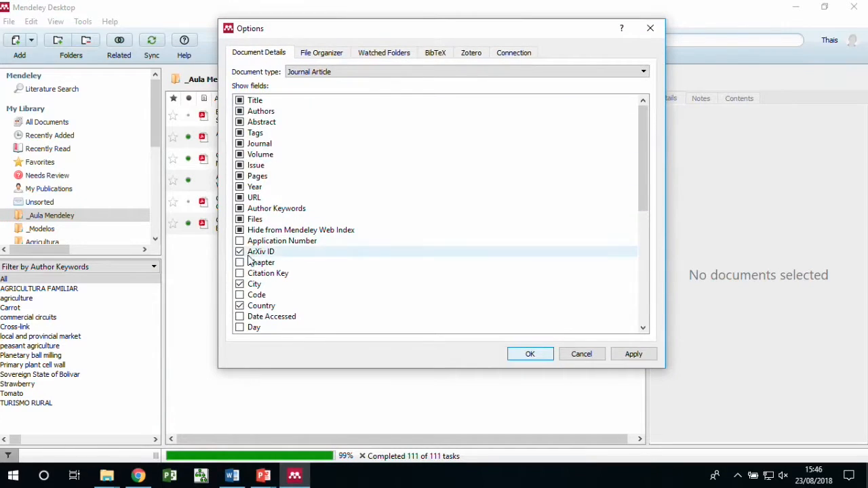
pyautogui.click(537, 359)
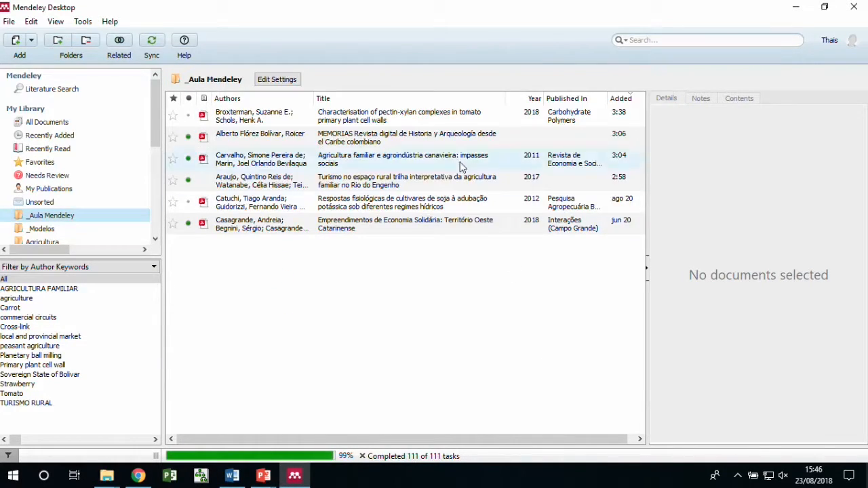
# Select the MEMORIAS article, keep its type as Journal Article, and find its empty City and Country fields
pyautogui.click(470, 138)
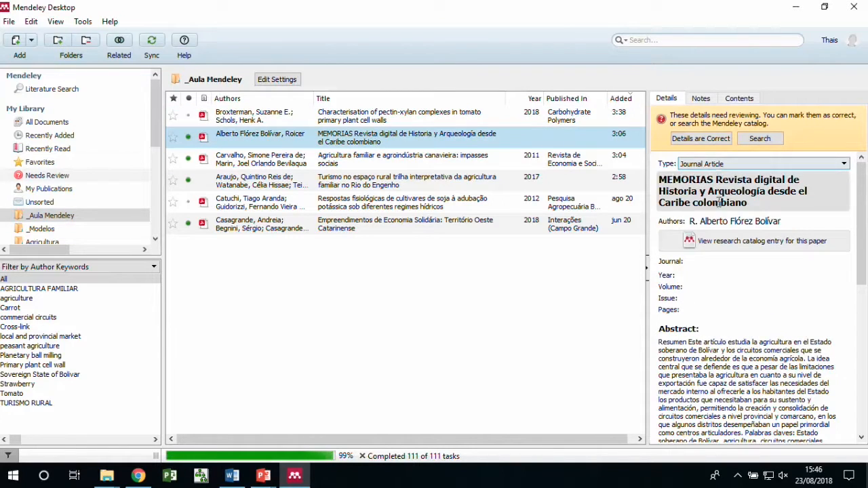
pyautogui.scroll(-10, 720, 380)
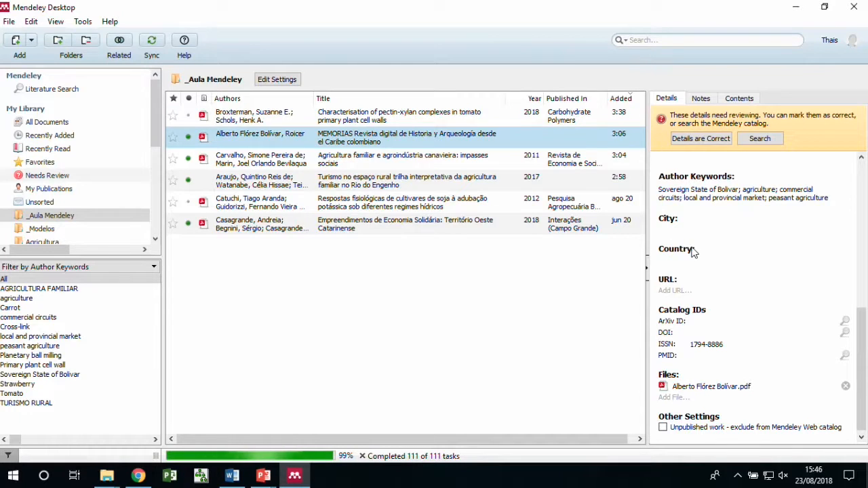
pyautogui.scroll(10, 726, 258)
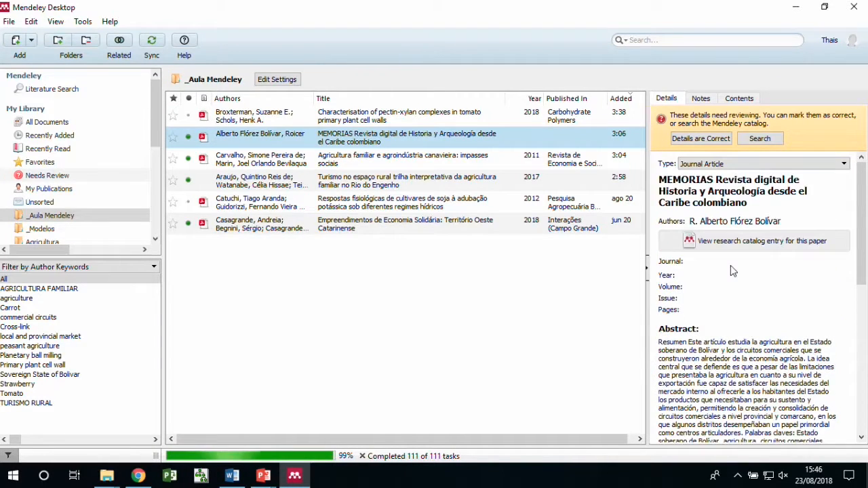
pyautogui.click(844, 165)
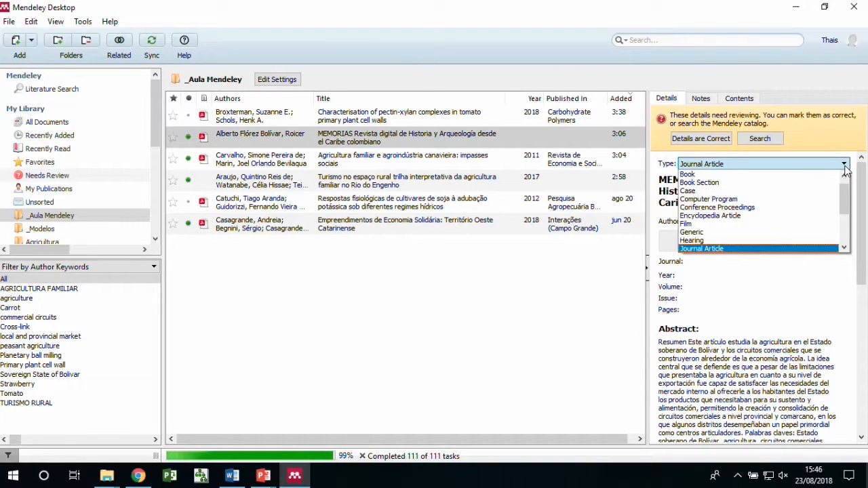
pyautogui.click(845, 167)
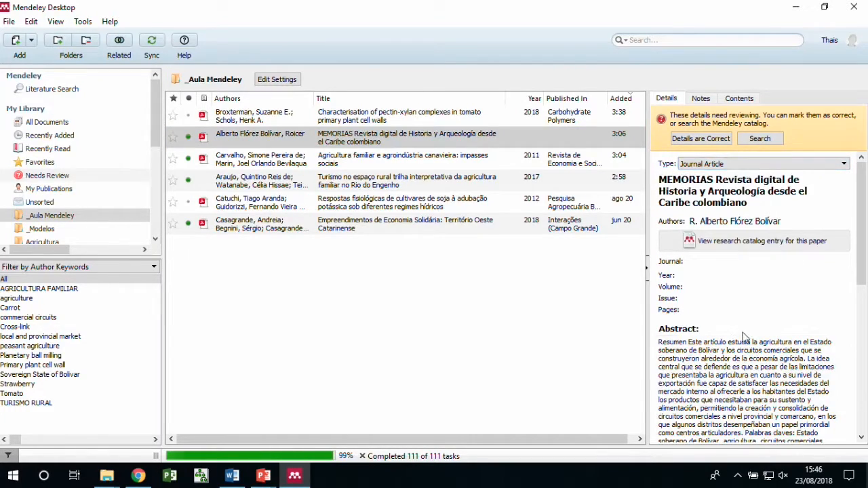
pyautogui.scroll(-10, 744, 337)
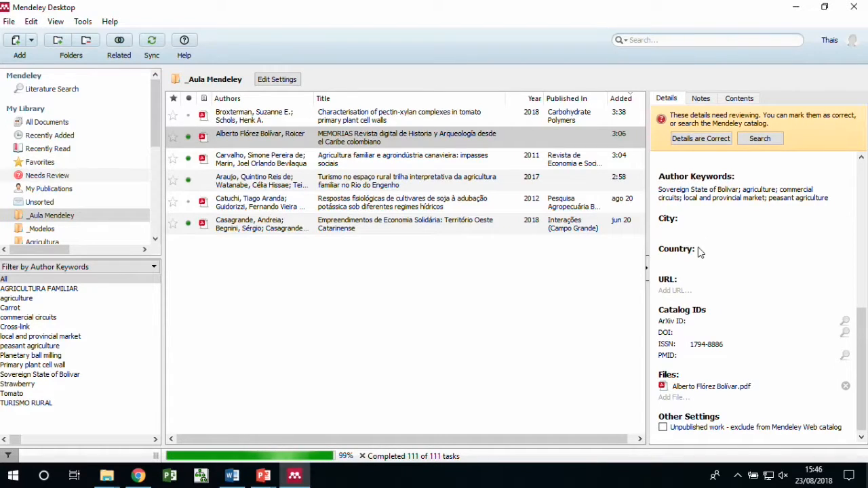
pyautogui.click(55, 21)
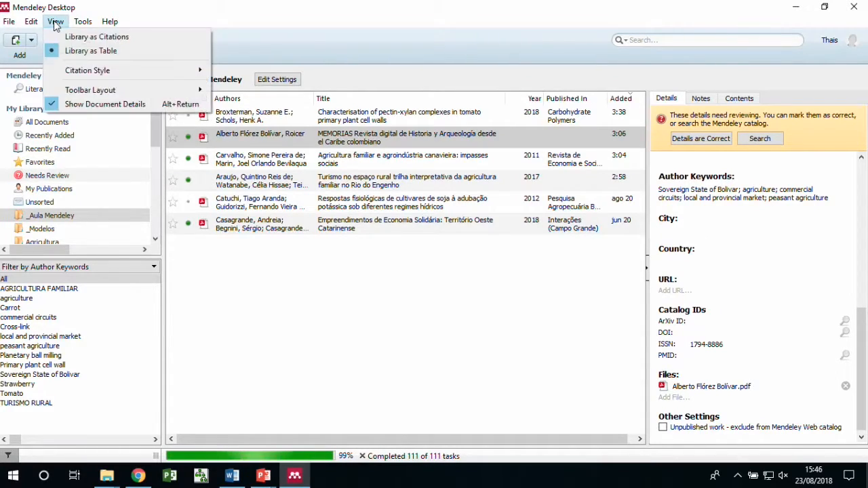
pyautogui.moveTo(77, 23)
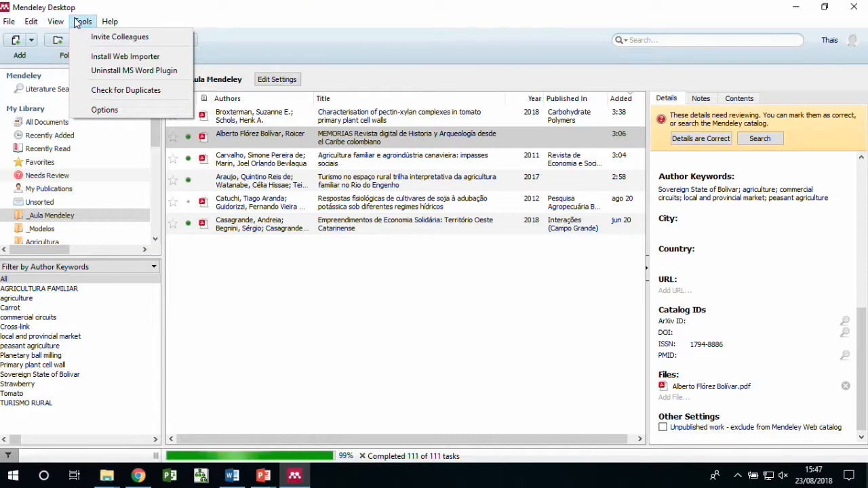